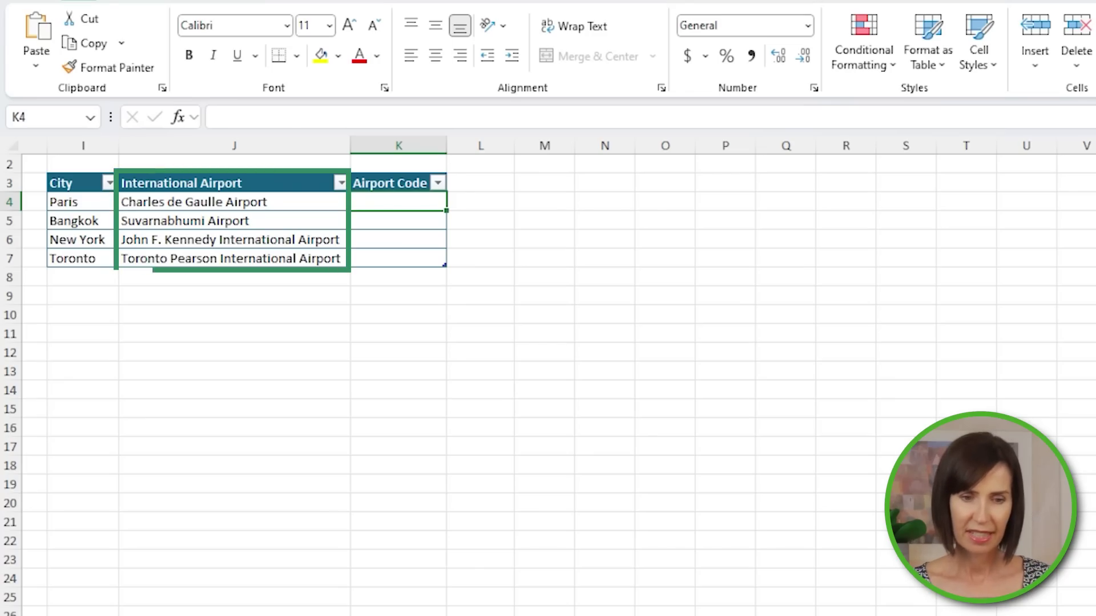
# In K4, enter a LABS.GENERATIVEAI formula returning only the 3-letter code for each row's International Airport.
pyautogui.write('=lab')
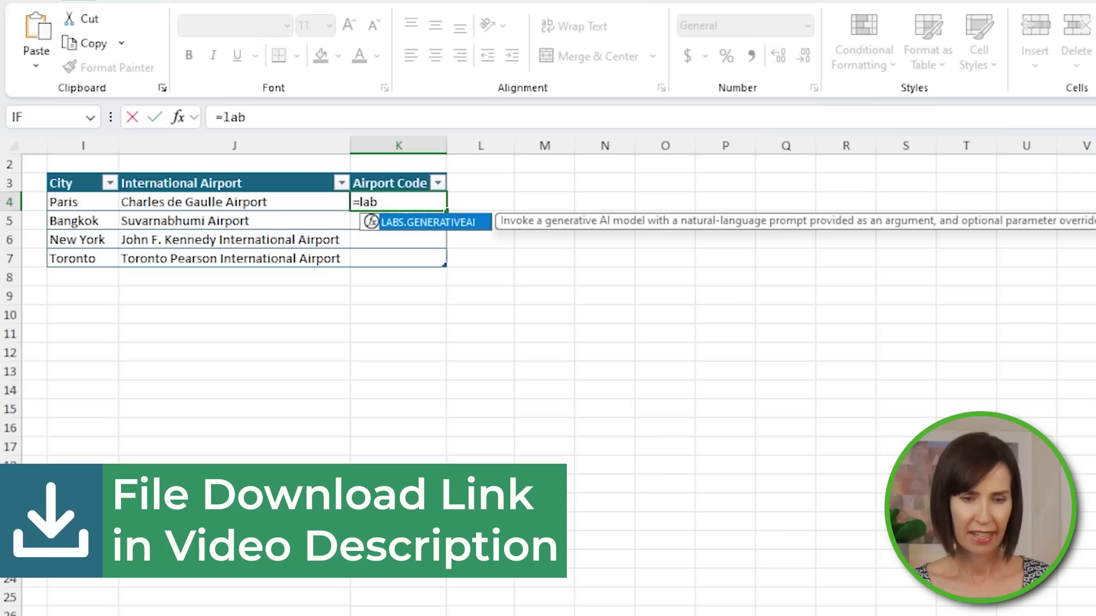
pyautogui.press('Tab')
pyautogui.write('"')
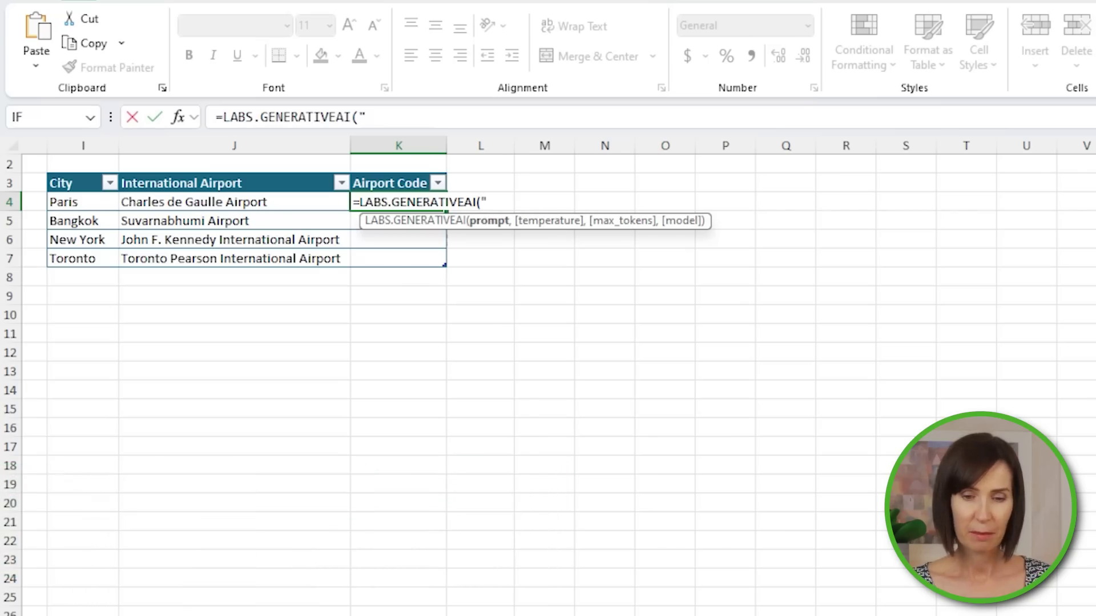
pyautogui.write('return o')
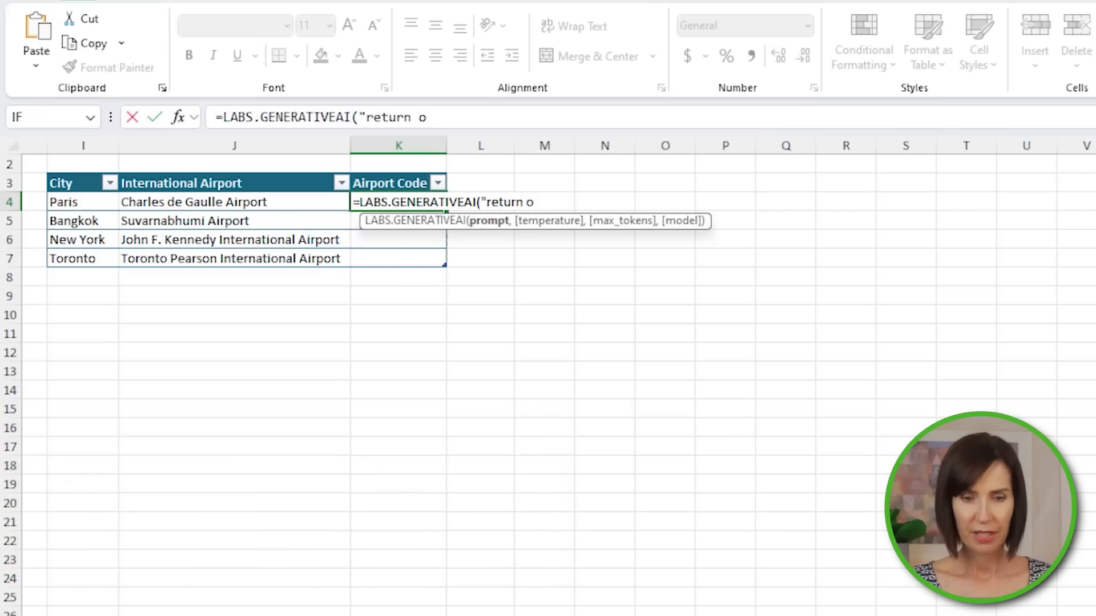
pyautogui.write('nly the 3 letter air')
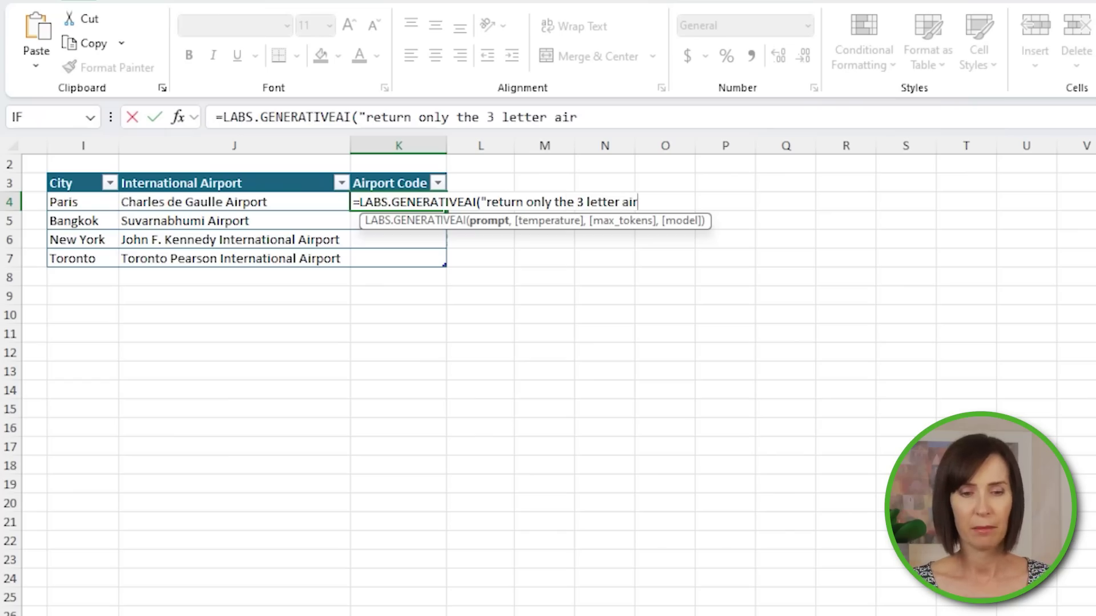
pyautogui.write('port code for: "')
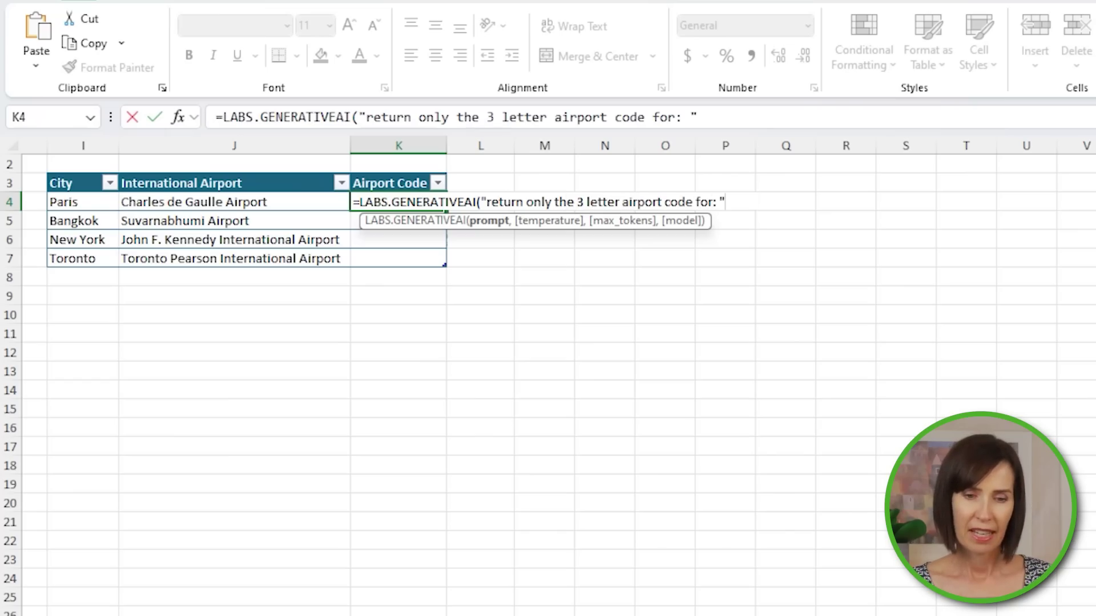
pyautogui.write('&')
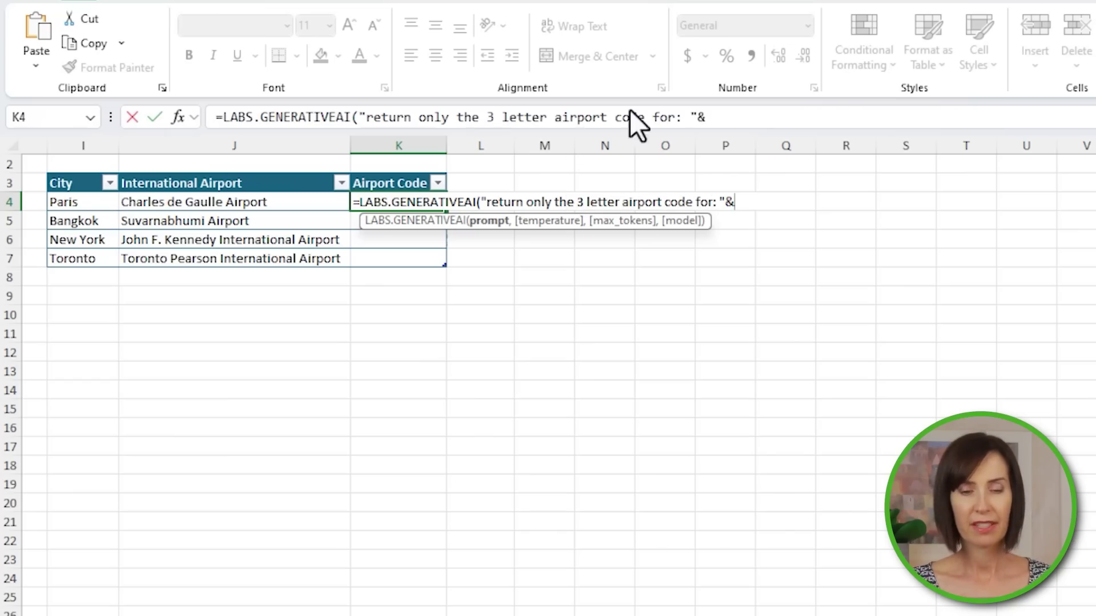
pyautogui.click(268, 203)
pyautogui.press('Return')
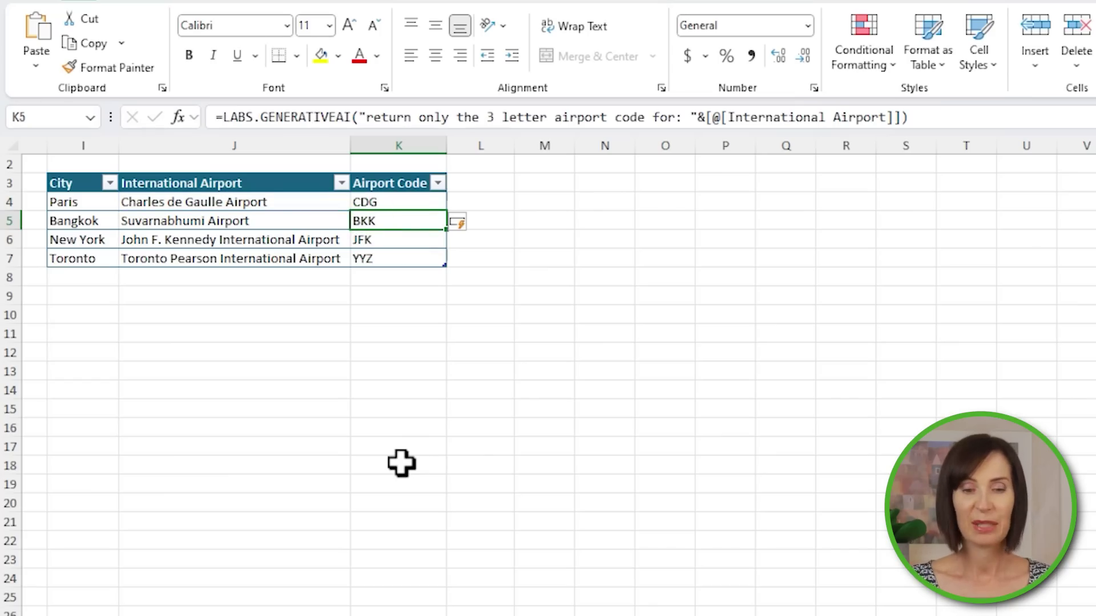
pyautogui.click(96, 280)
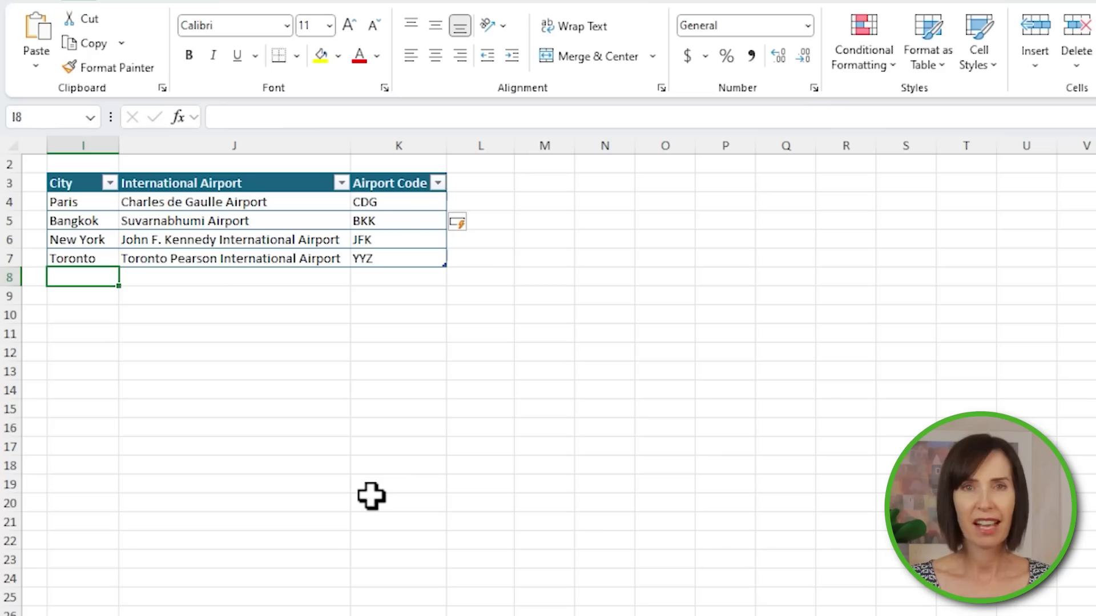
# Change the last row's city to Sydney and its airport to Kingsford Smith, expecting code SYD.
pyautogui.press('Up')
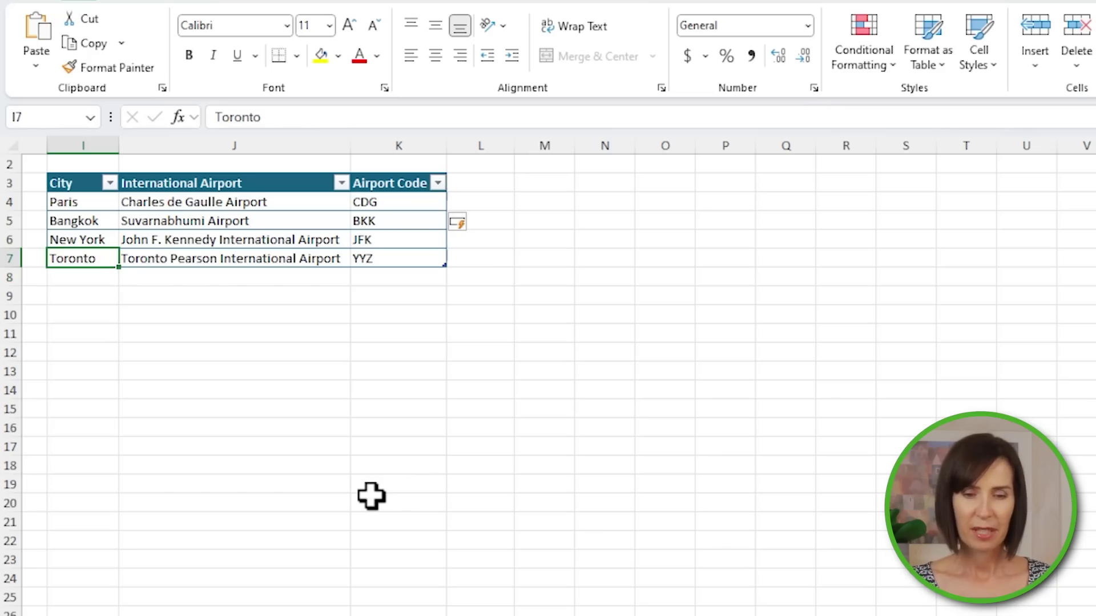
pyautogui.write('Sydney')
pyautogui.press('Tab')
pyautogui.write('Kingsford Smith')
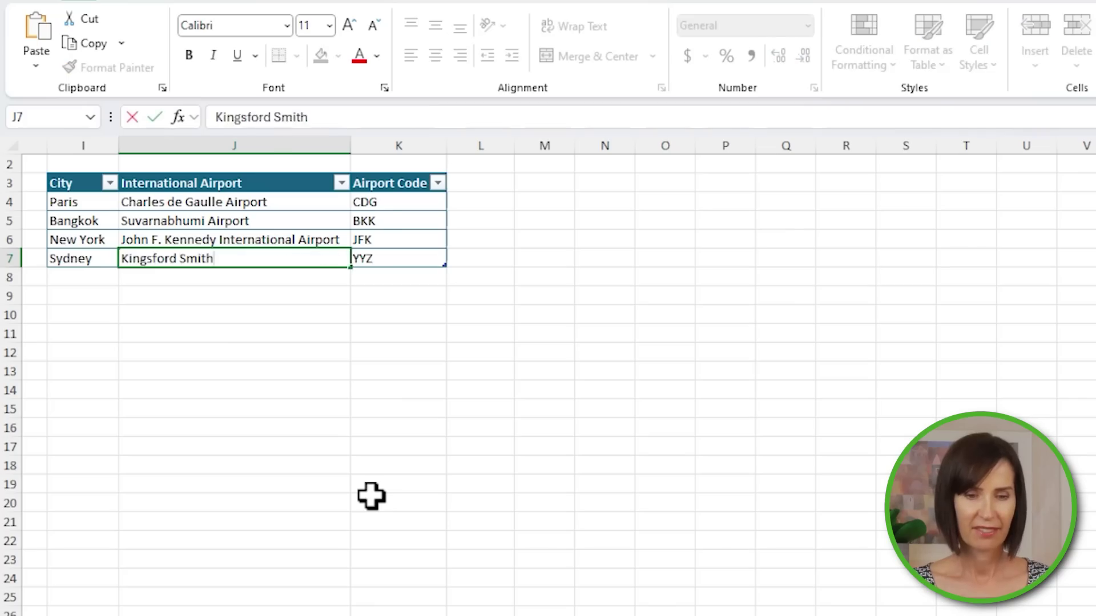
pyautogui.press('Tab')
pyautogui.write('SYD')
pyautogui.press('Return')
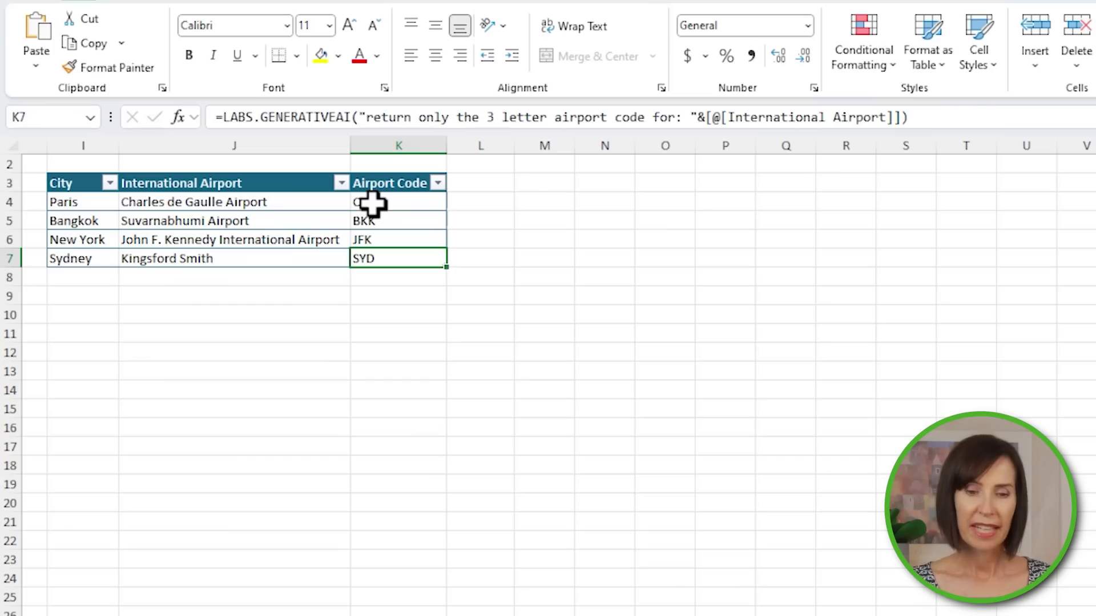
# Edit K4's prompt to drop 'only' and '3 letter', and add ,,1 to cap output at 1 token.
pyautogui.click(365, 207)
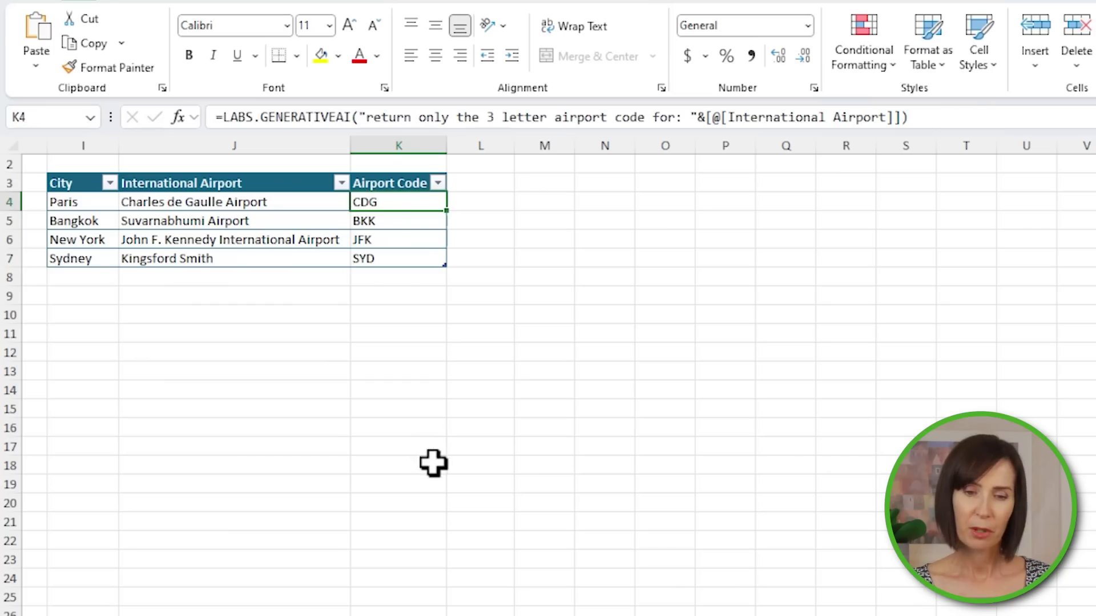
pyautogui.click(434, 117)
pyautogui.doubleClick(429, 117)
pyautogui.press('BackSpace')
pyautogui.moveTo(448, 117); pyautogui.dragTo(502, 117)
pyautogui.press('BackSpace')
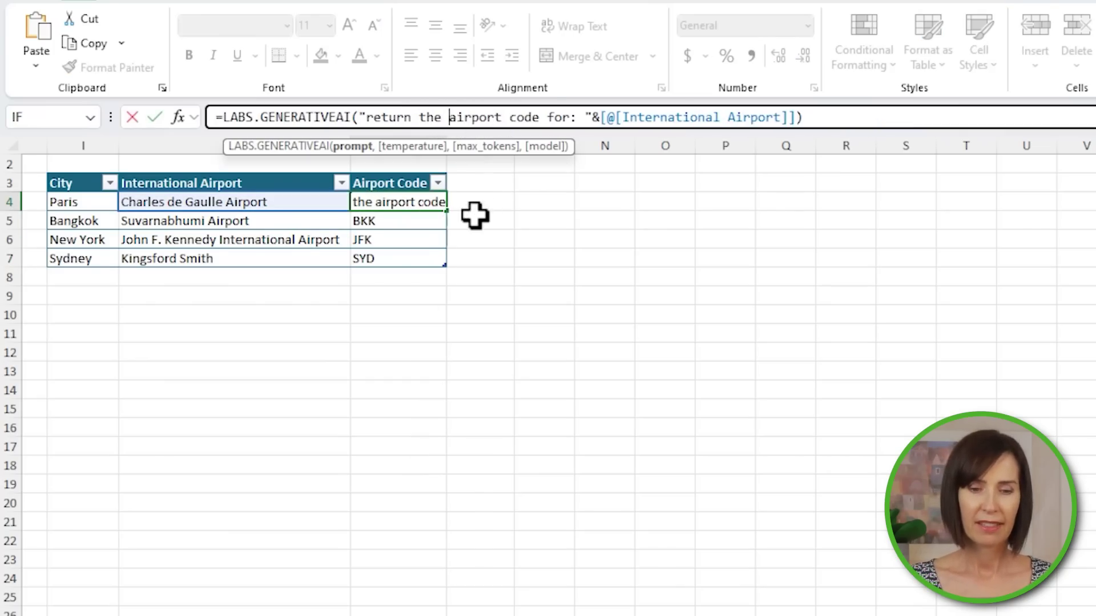
pyautogui.click(797, 117)
pyautogui.write(',,1')
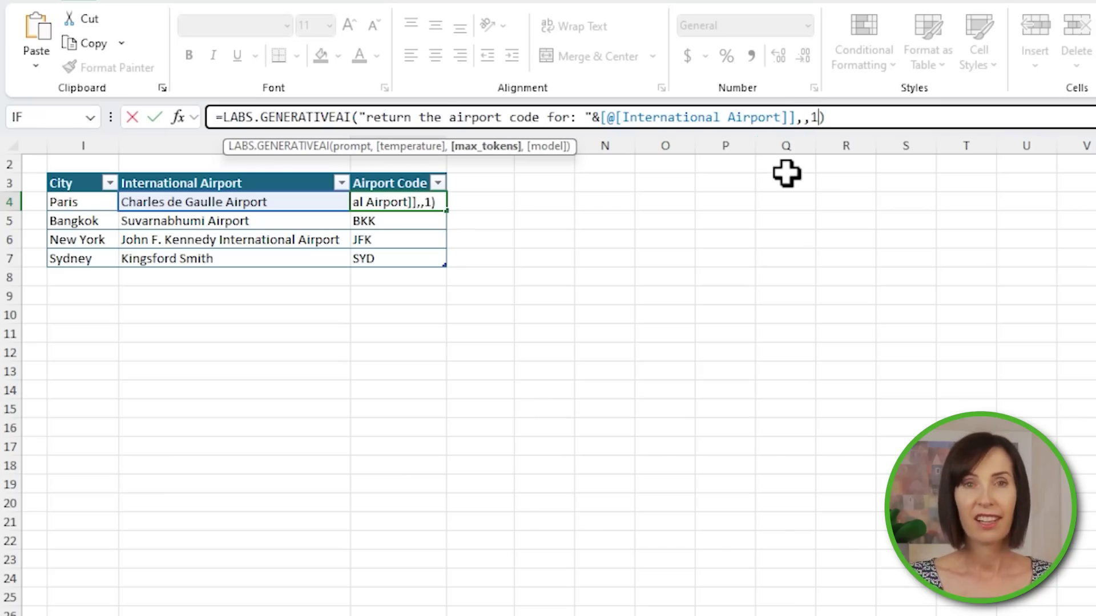
pyautogui.press('Return')
pyautogui.press('Up')
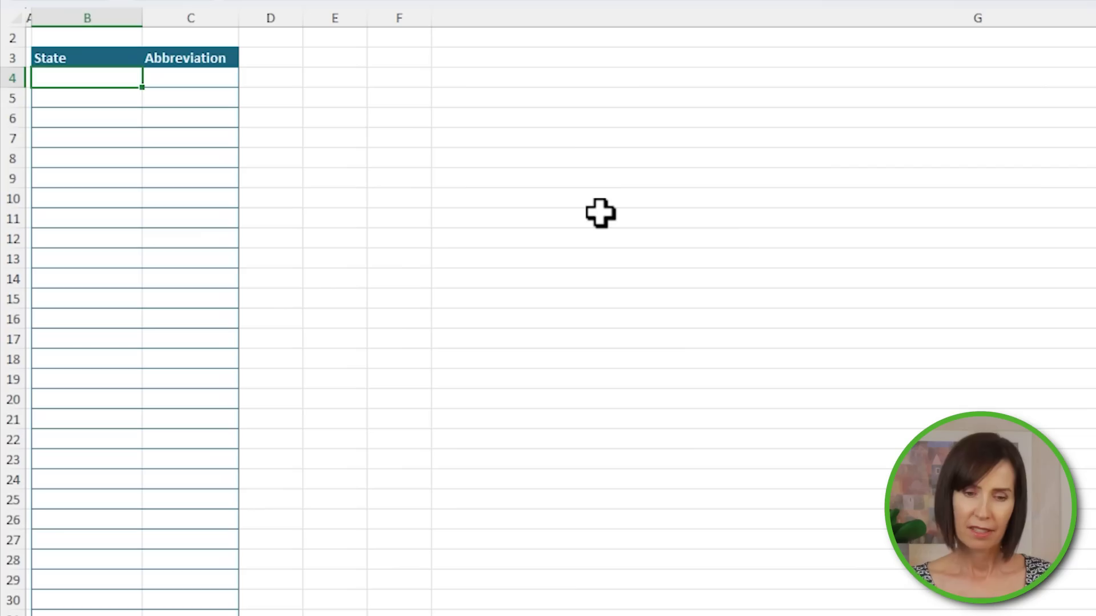
# In B4, write a LABS.GENERATIVEAI prompt for a comma-separated list of the 50 US states.
pyautogui.write('lab')
pyautogui.press('Tab')
pyautogui.write('"')
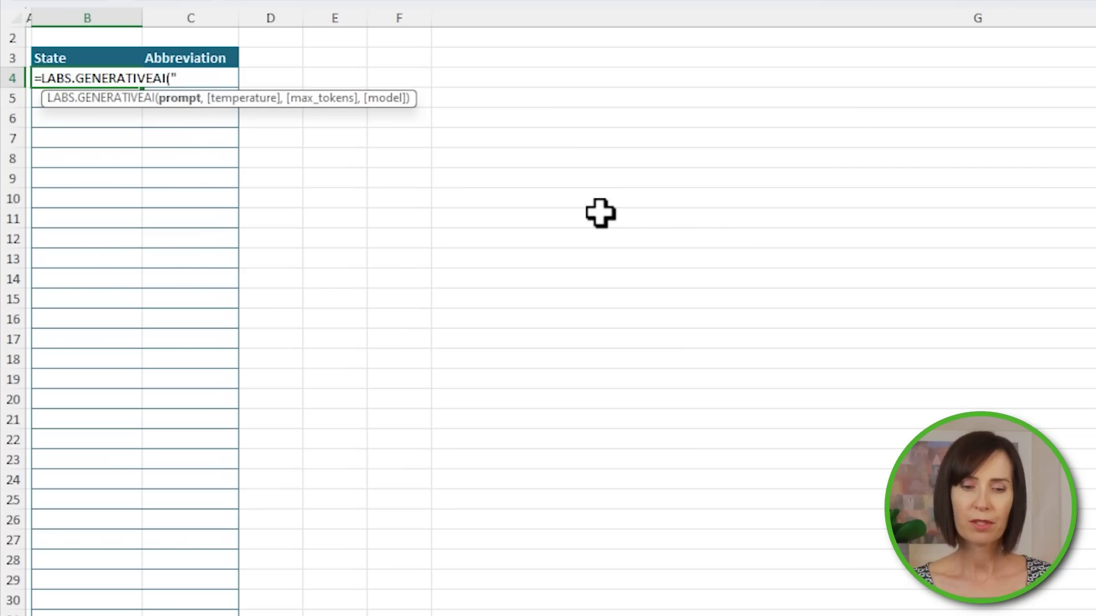
pyautogui.write('return a comma separated list of the 5')
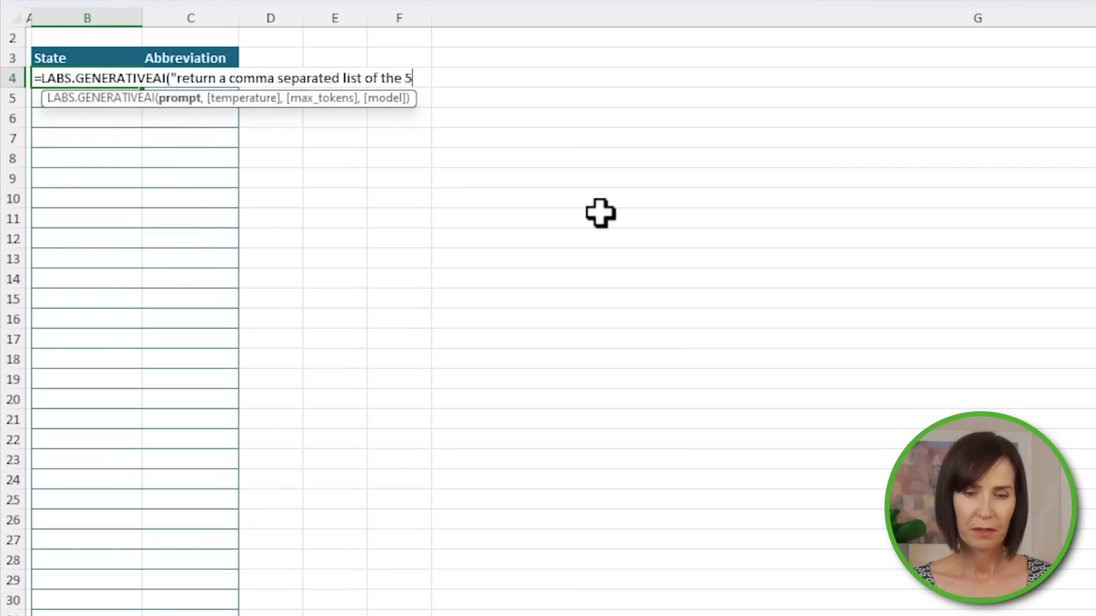
pyautogui.write('0 states in the')
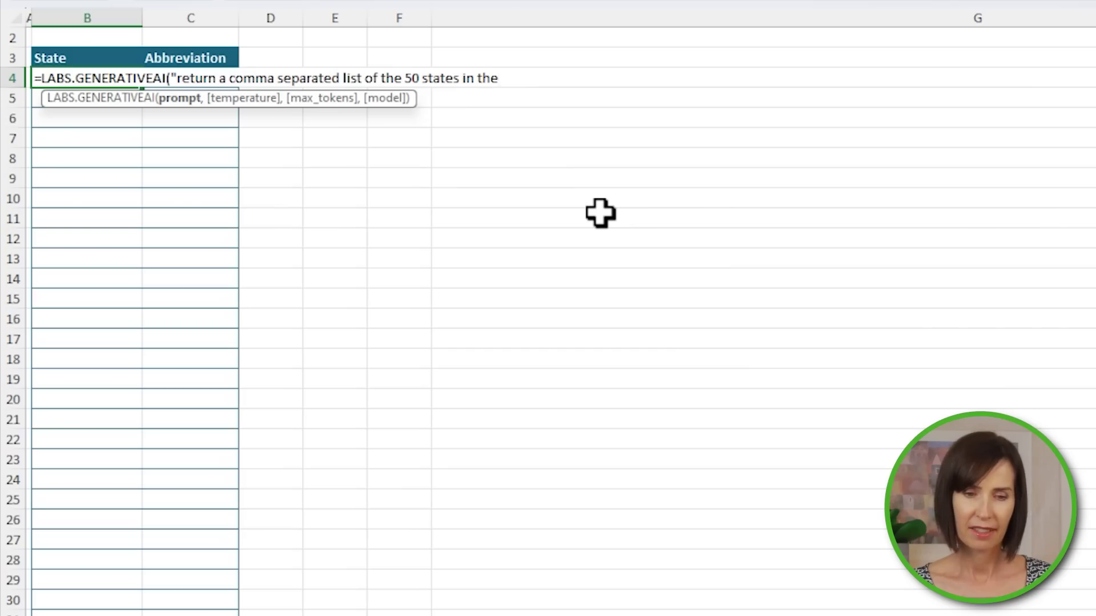
pyautogui.write(' United States of America with no leadi')
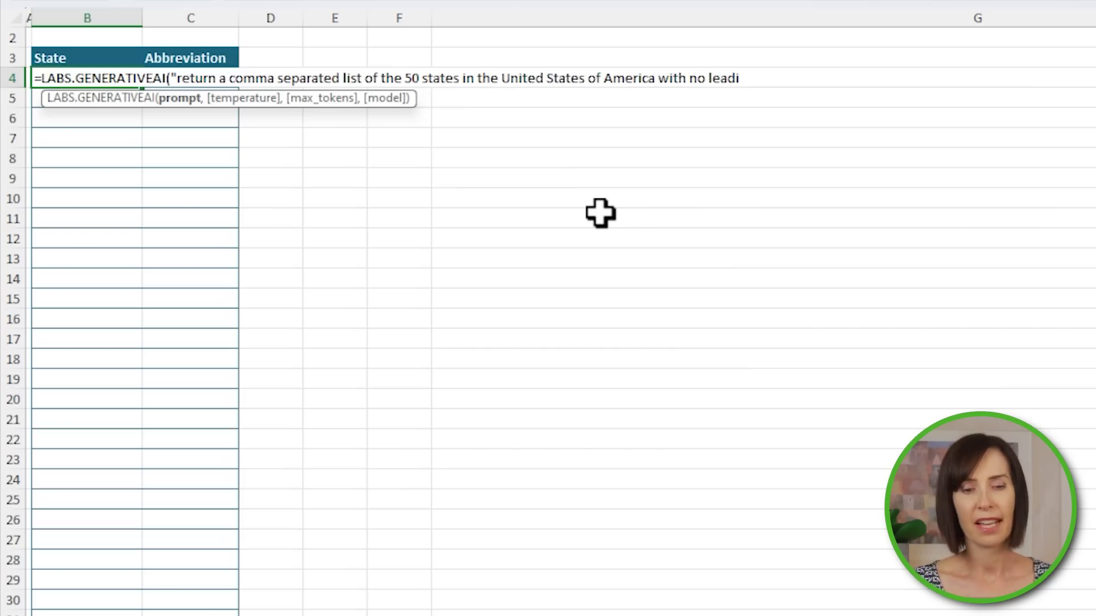
pyautogui.write('ng text")')
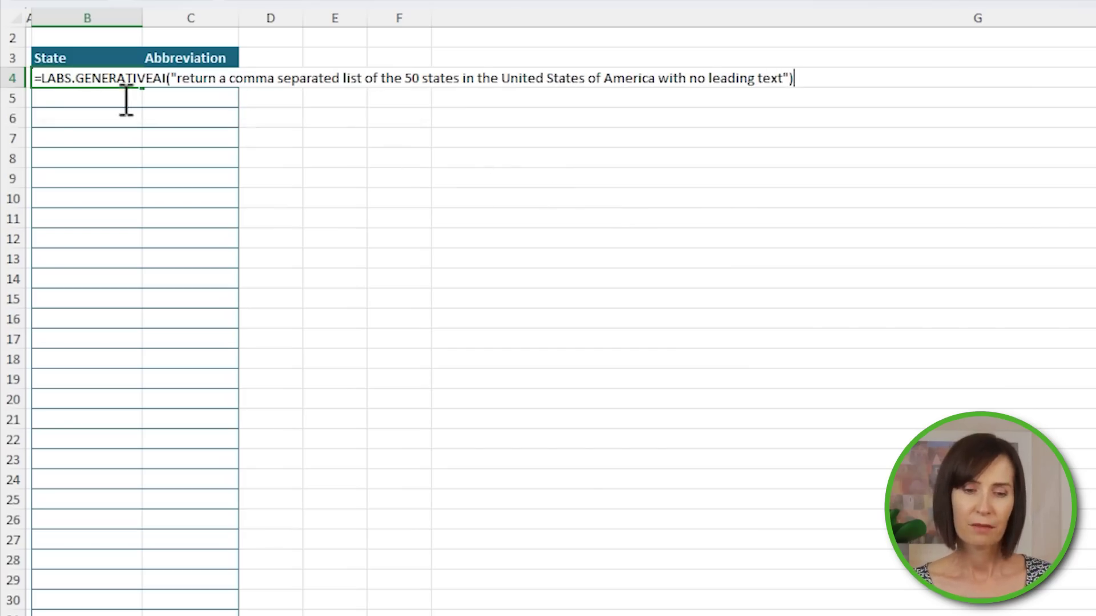
# Wrap the prompt in TEXTSPLIT on ", " and TRANSPOSE so the states spill down the column.
pyautogui.click(40, 78)
pyautogui.write('texts')
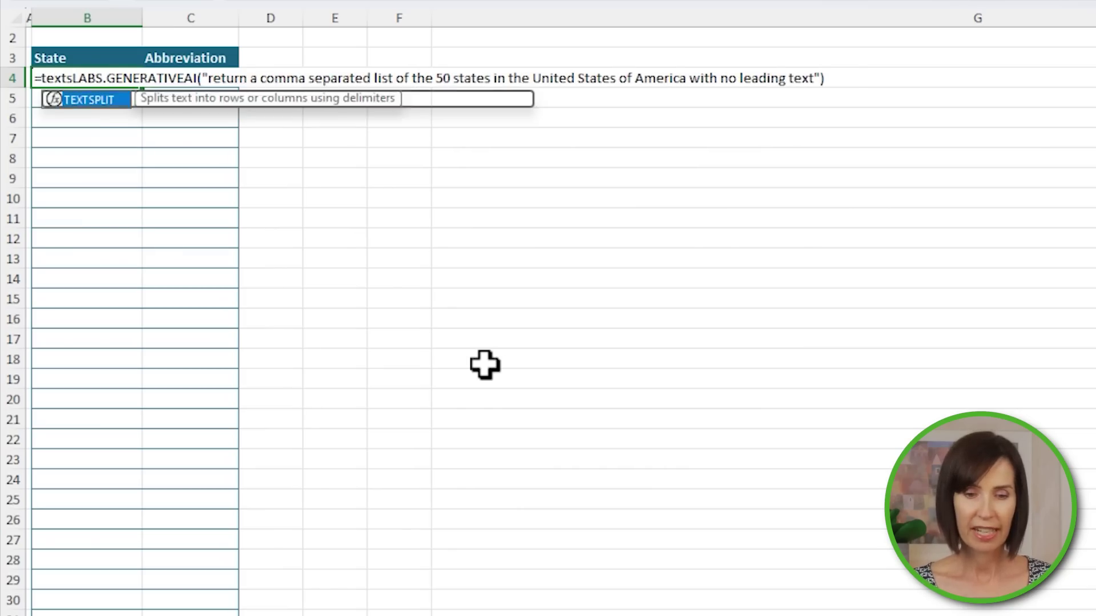
pyautogui.press('Tab')
pyautogui.write(',')
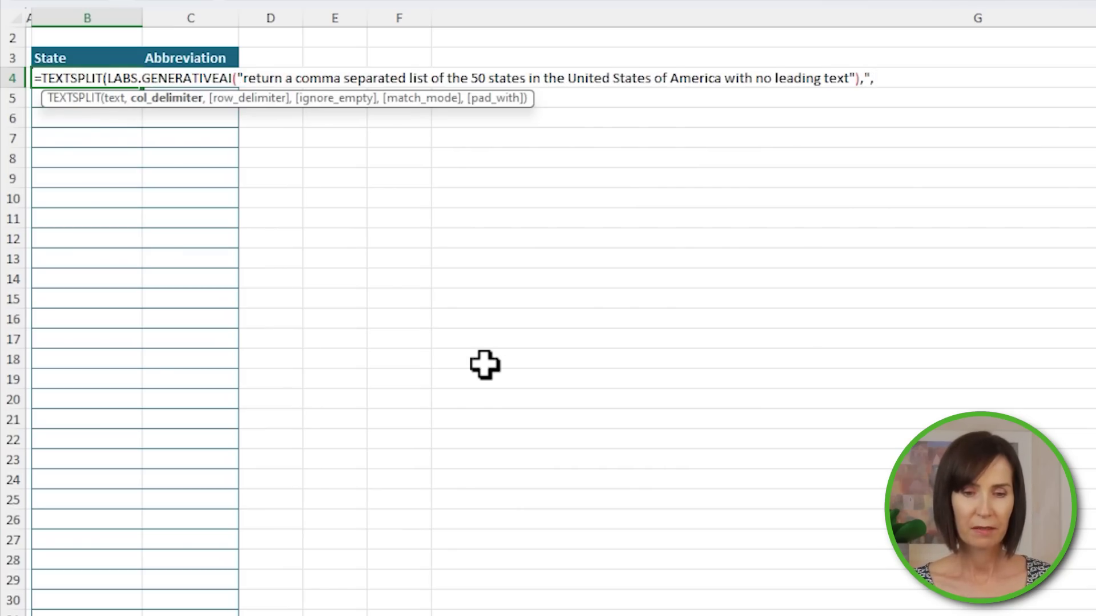
pyautogui.write('", ")')
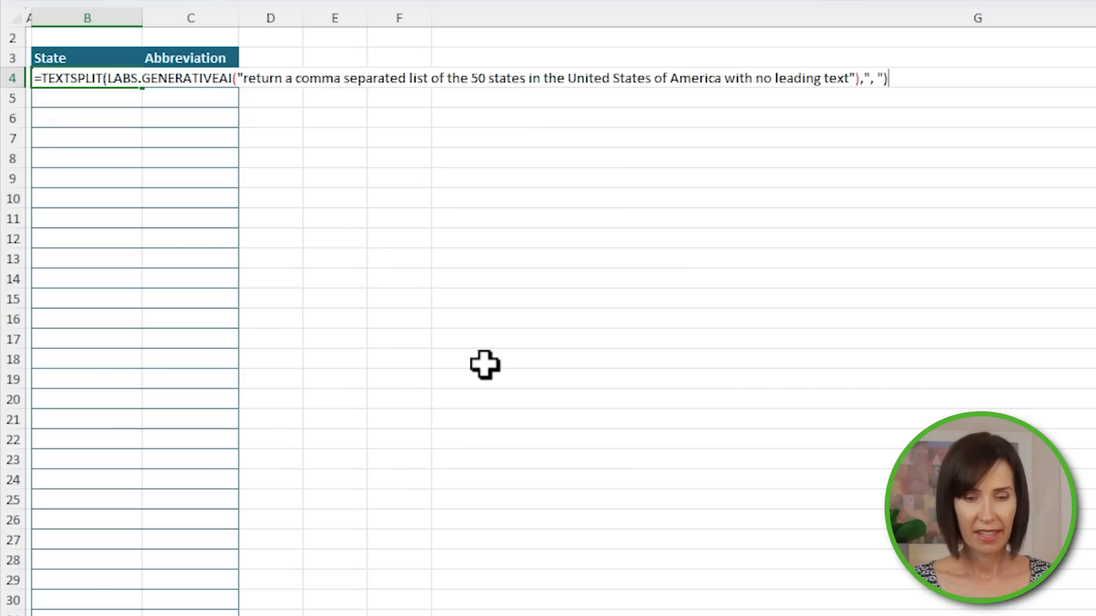
pyautogui.click(40, 80)
pyautogui.write('tr')
pyautogui.press('Tab')
pyautogui.press('End')
pyautogui.write(')')
pyautogui.press('Return')
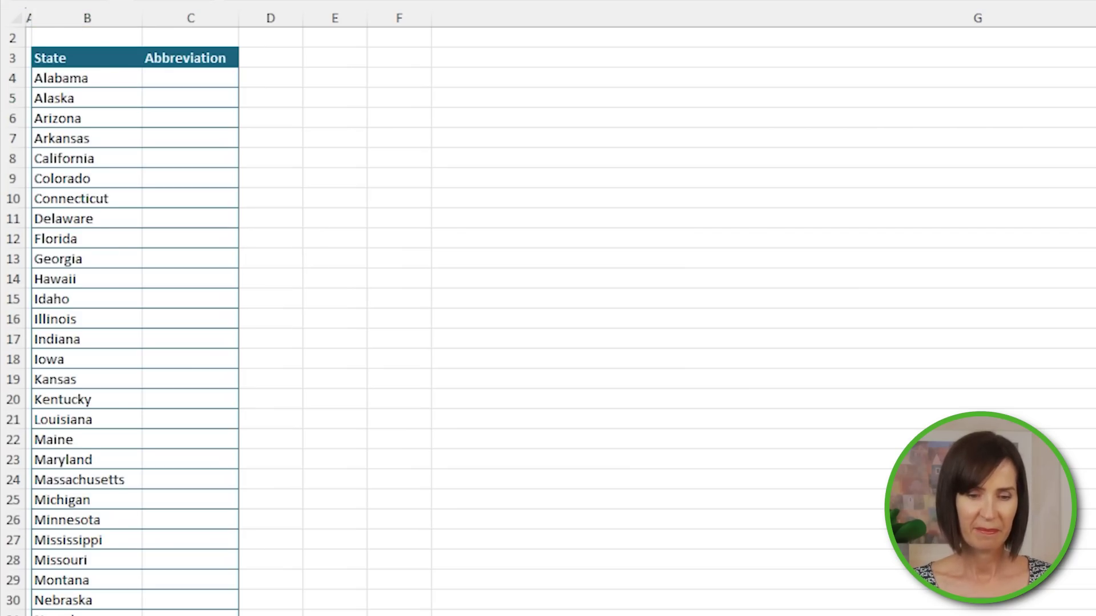
# In C4, enter a LABS.GENERATIVEAI formula returning the abbreviation for state B4 without leading text.
pyautogui.press('Up')
pyautogui.press('Right')
pyautogui.write('=lab')
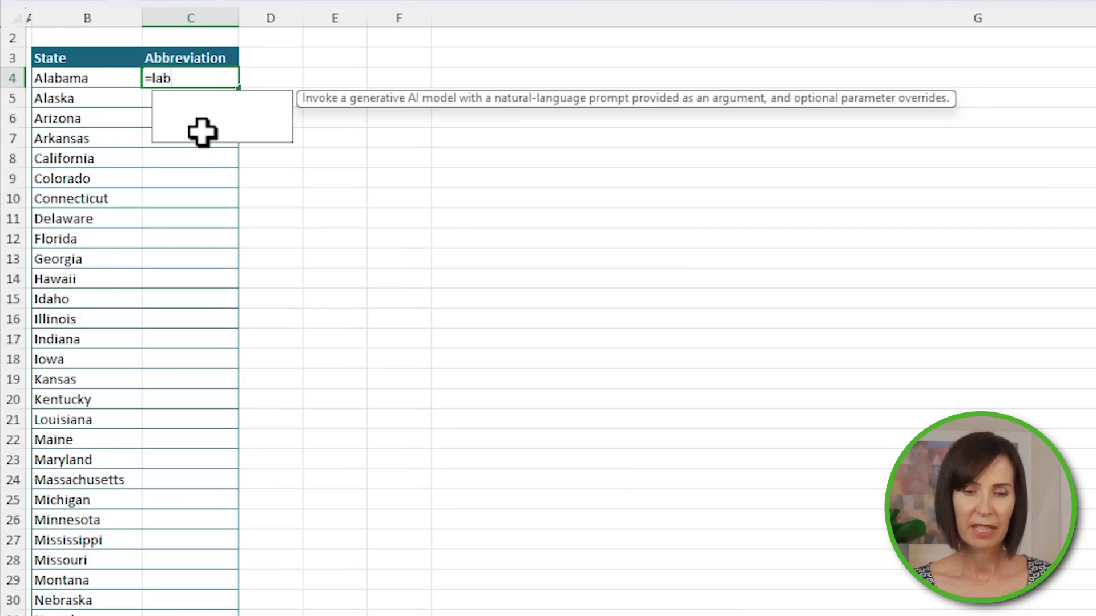
pyautogui.press('Tab')
pyautogui.write('"retur')
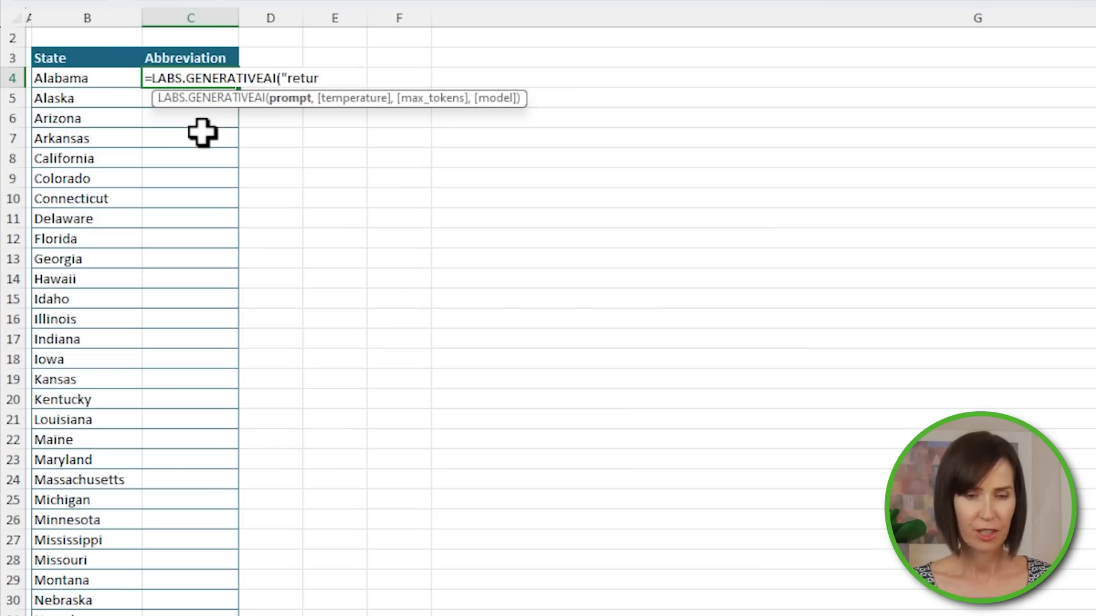
pyautogui.write('n the state abbreviation without any leading text for: "&')
pyautogui.click(86, 89)
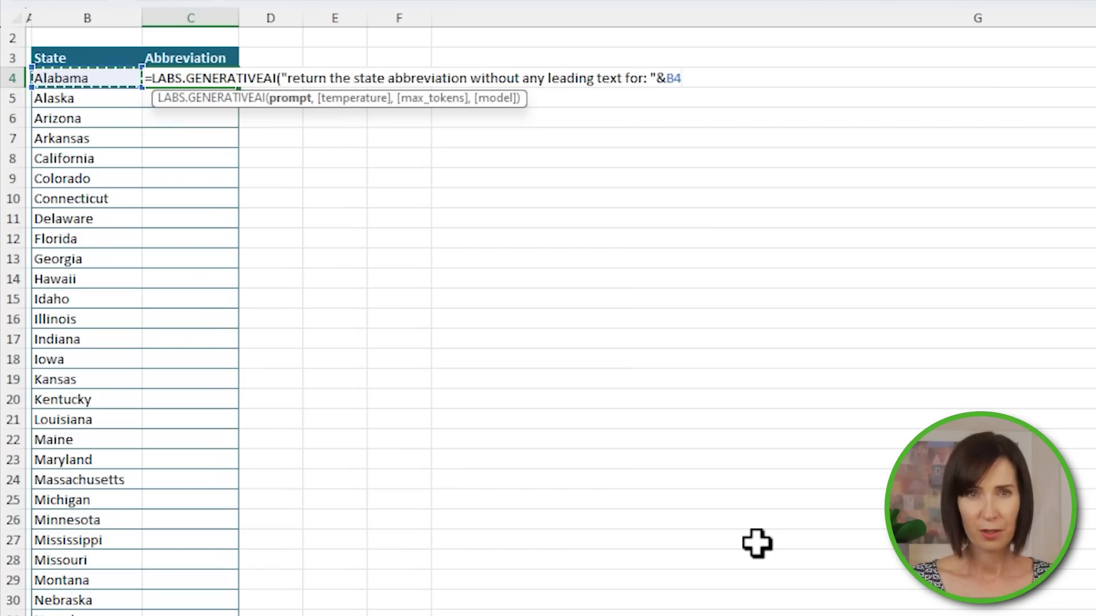
pyautogui.write('#')
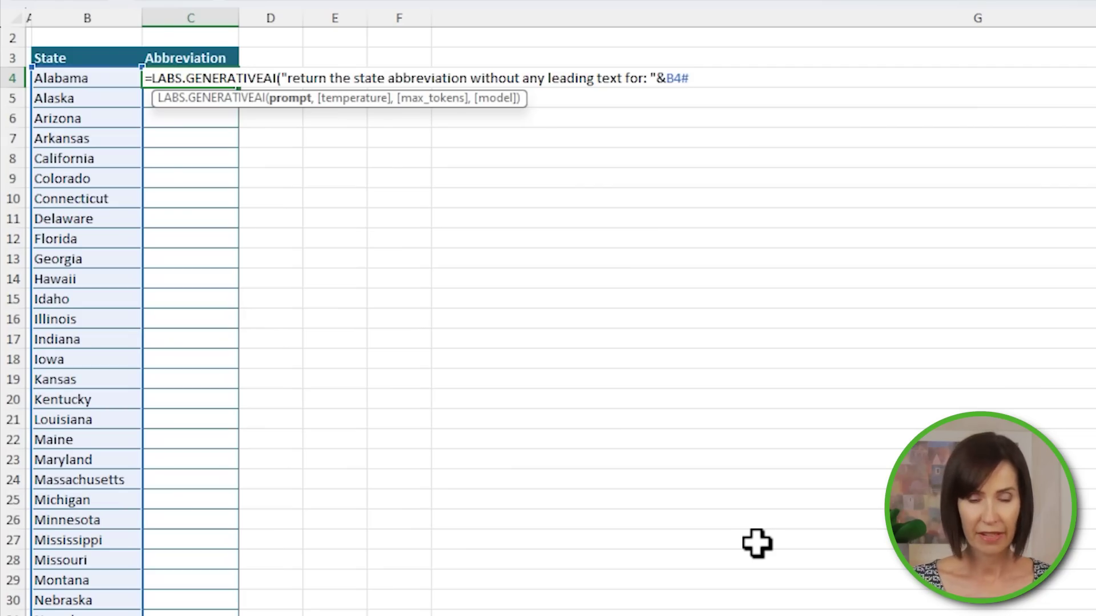
pyautogui.press('BackSpace')
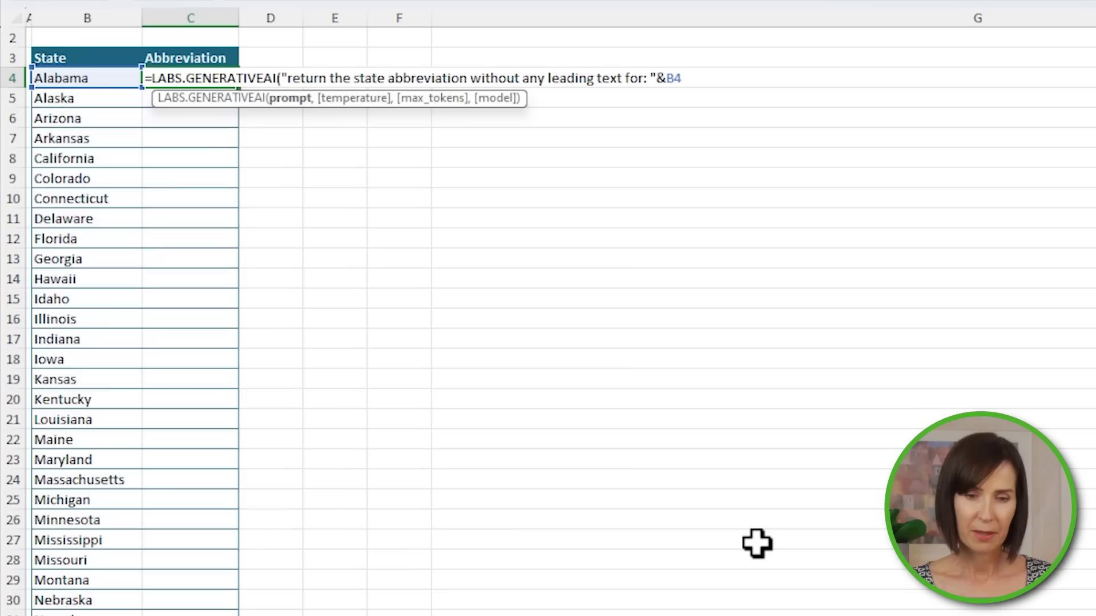
pyautogui.press('Return')
# Copy the abbreviation formula down the column for every state.
pyautogui.press('Up')
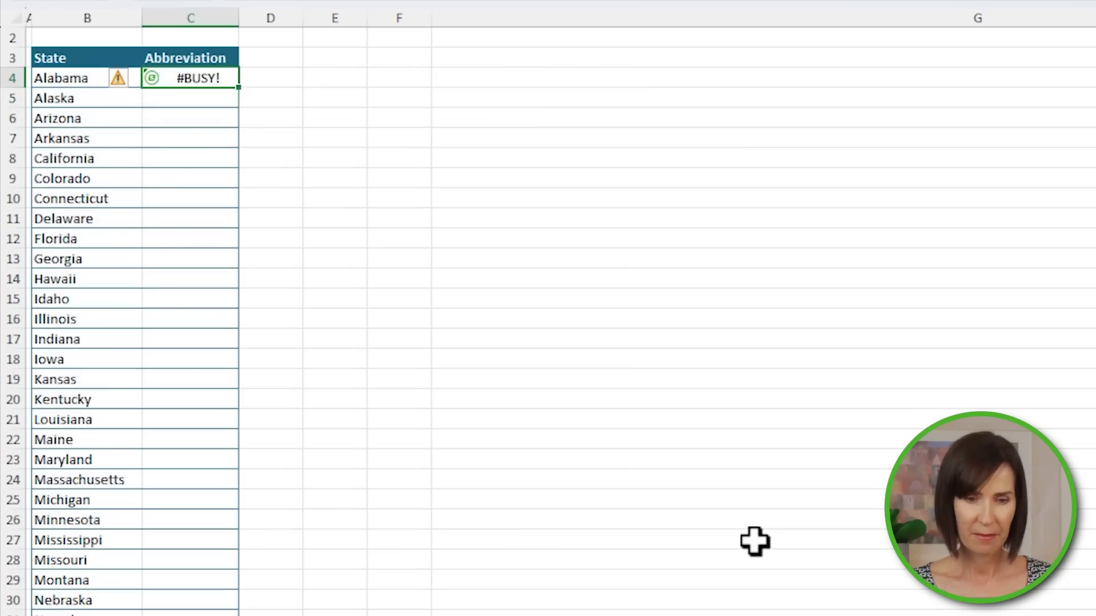
pyautogui.doubleClick(240, 90)
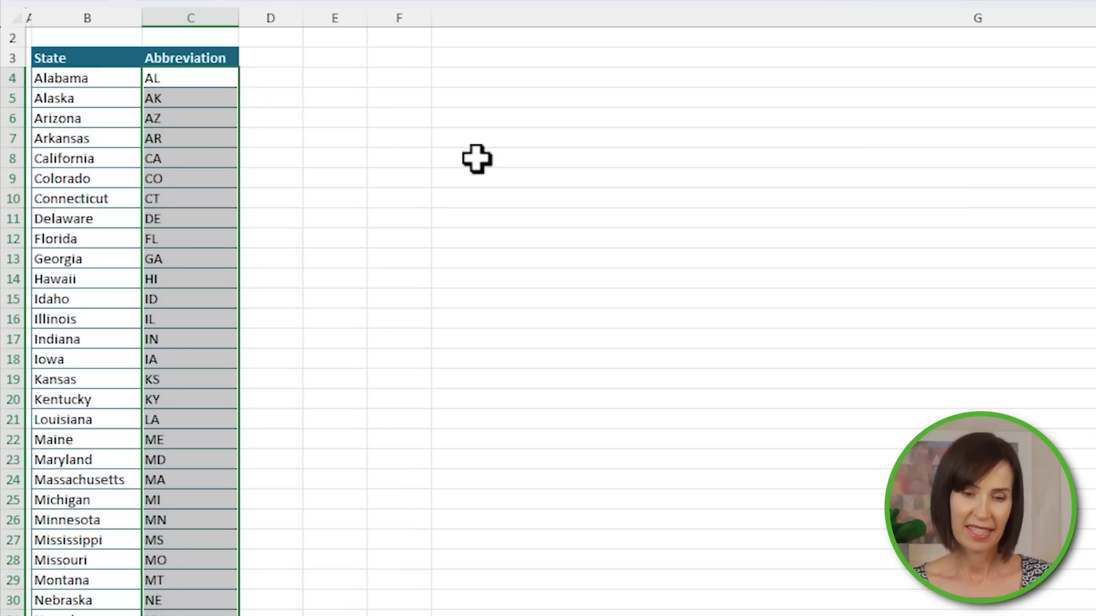
pyautogui.press('Up')
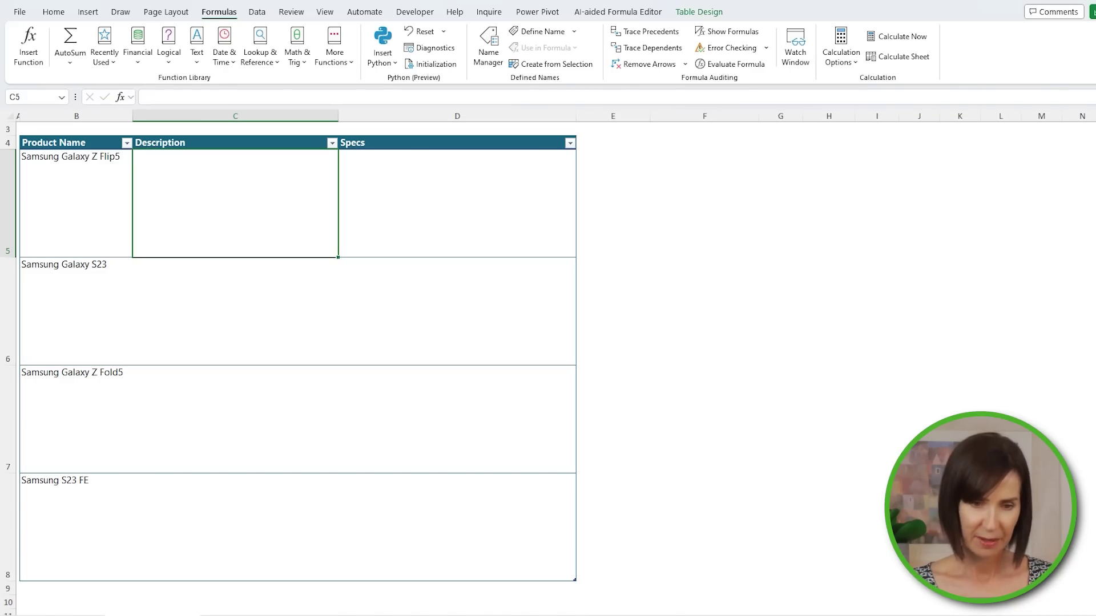
# In C5, enter a LABS.GENERATIVEAI formula requesting a short description of each Product Name at temperature 0.
pyautogui.write('=LABS.GENERATIVEAI("ret')
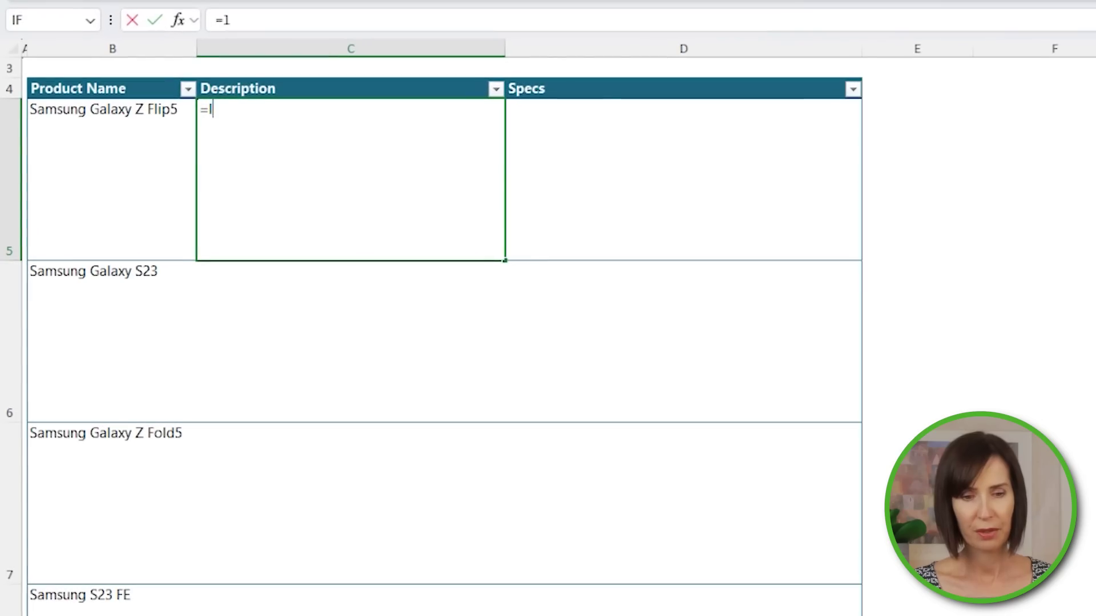
pyautogui.write('urn a short')
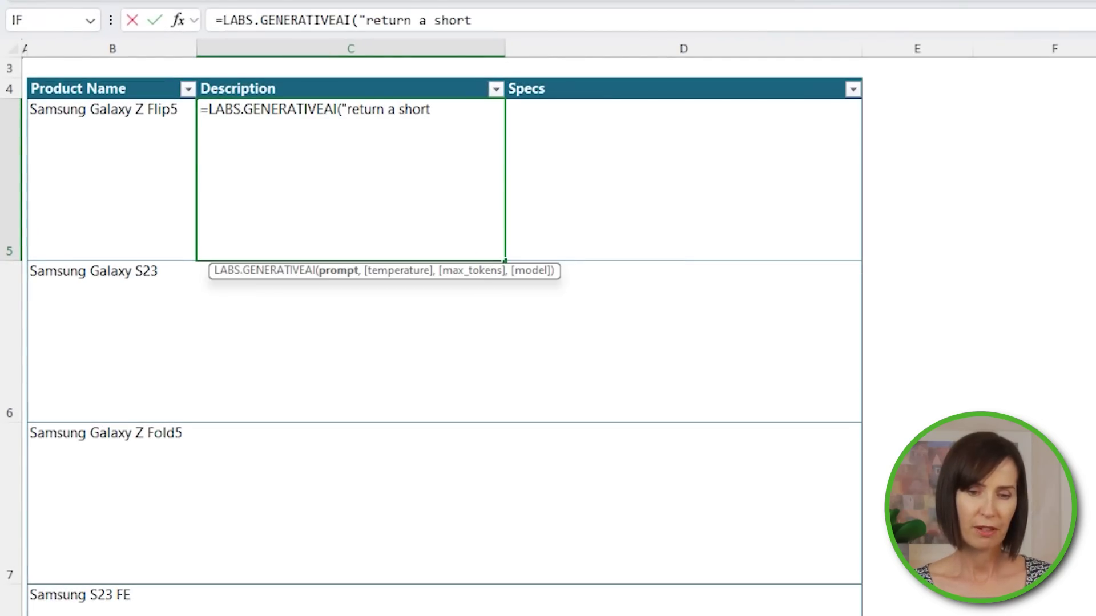
pyautogui.write(' description for this pro')
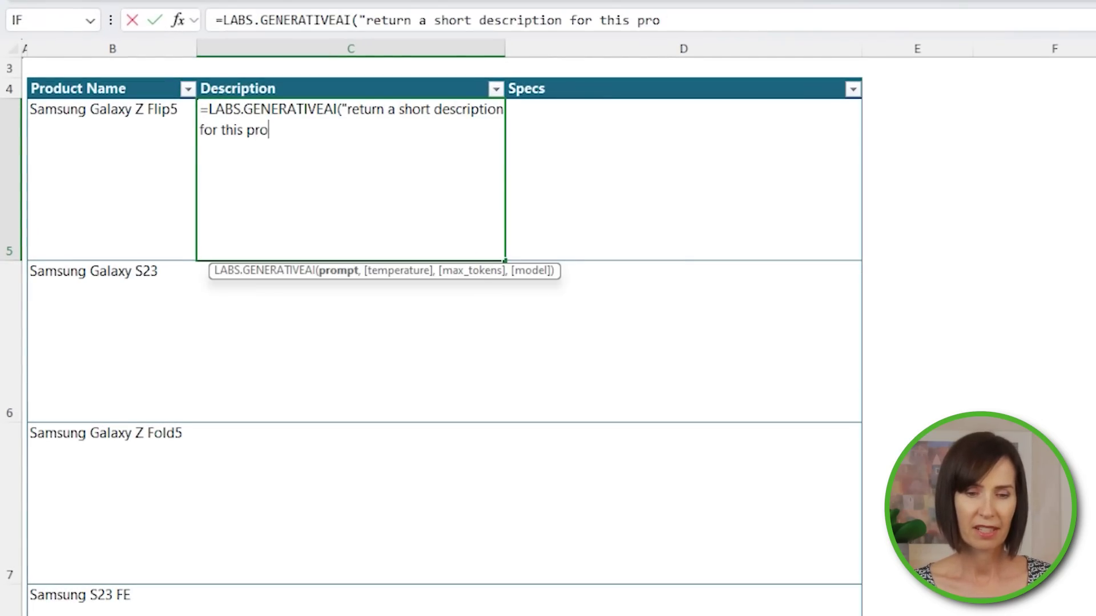
pyautogui.write('duct: "&')
pyautogui.click(149, 140)
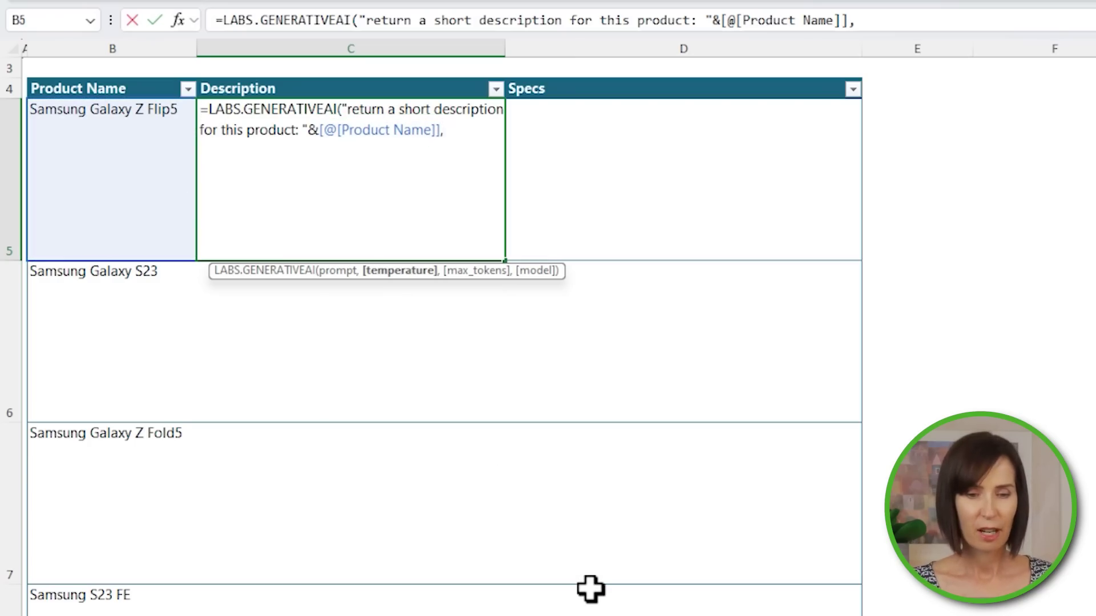
pyautogui.write('0')
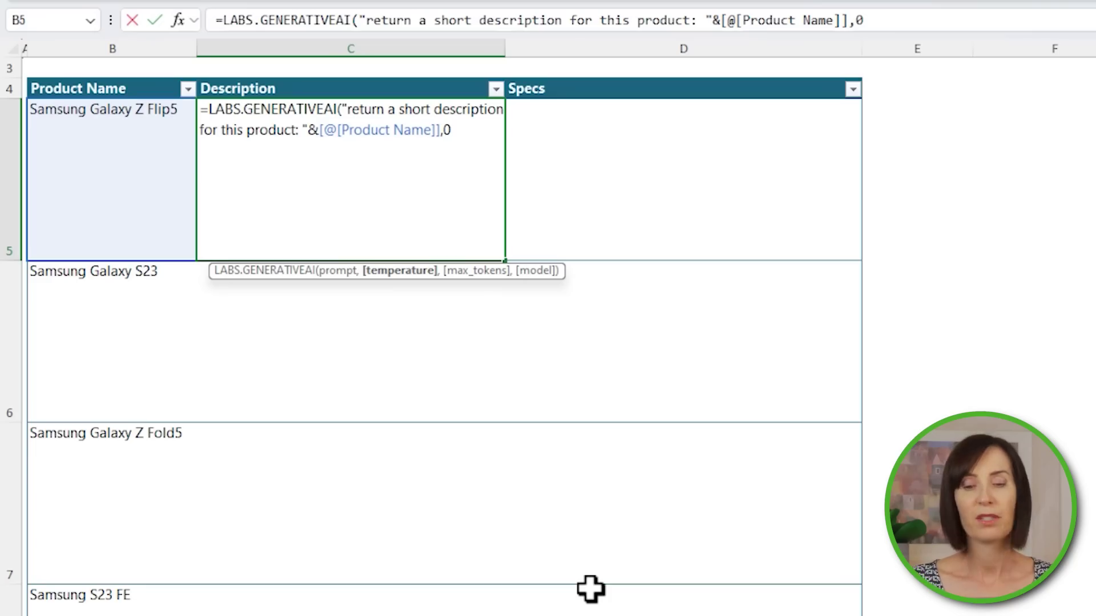
pyautogui.write(')')
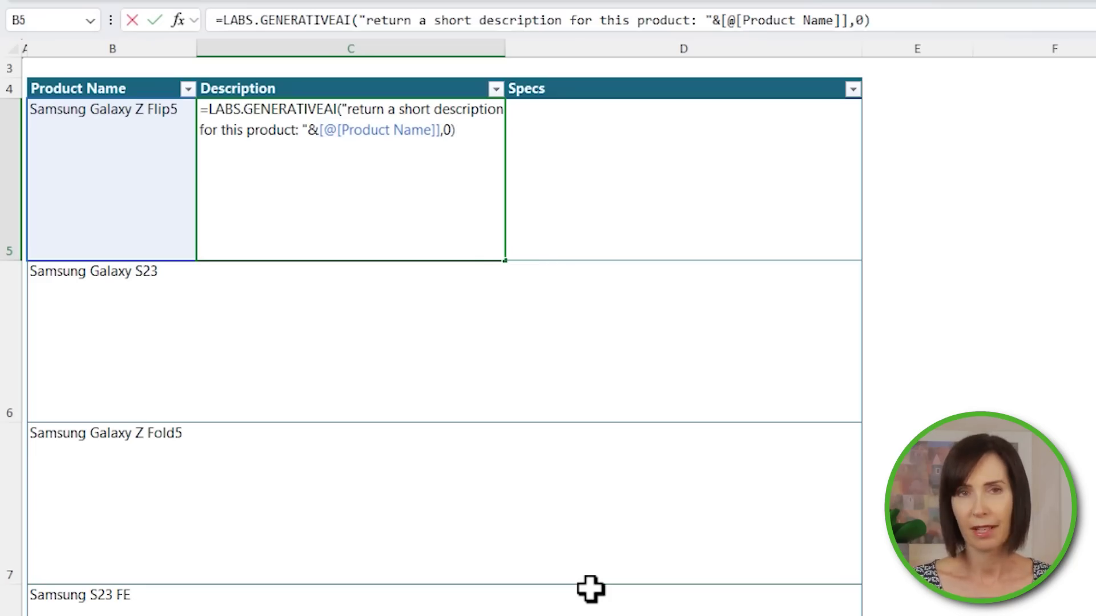
pyautogui.press('Return')
pyautogui.press('Up')
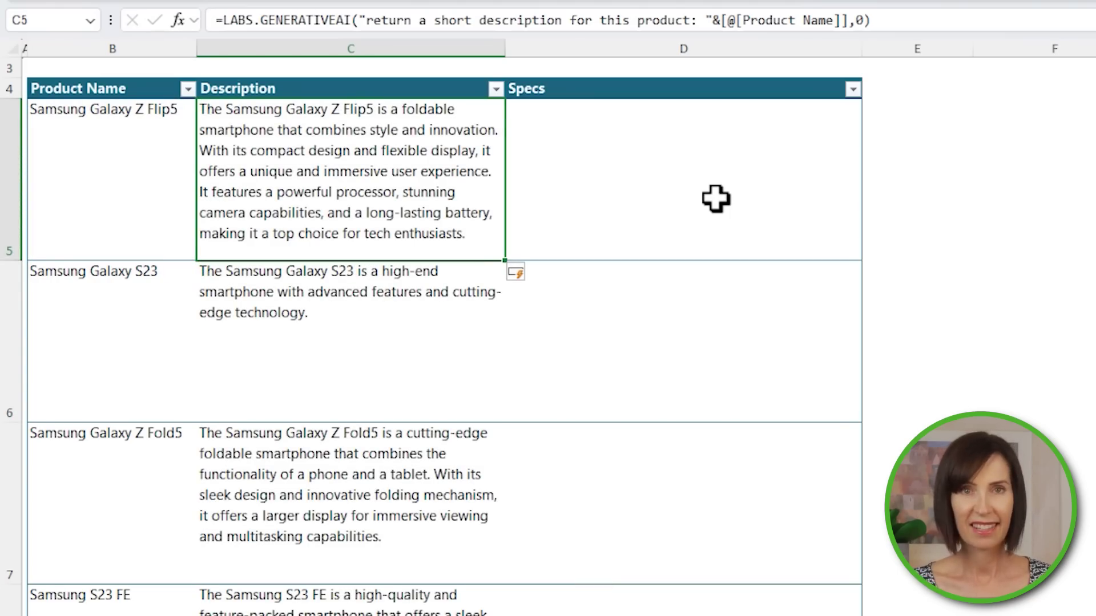
pyautogui.click(716, 199)
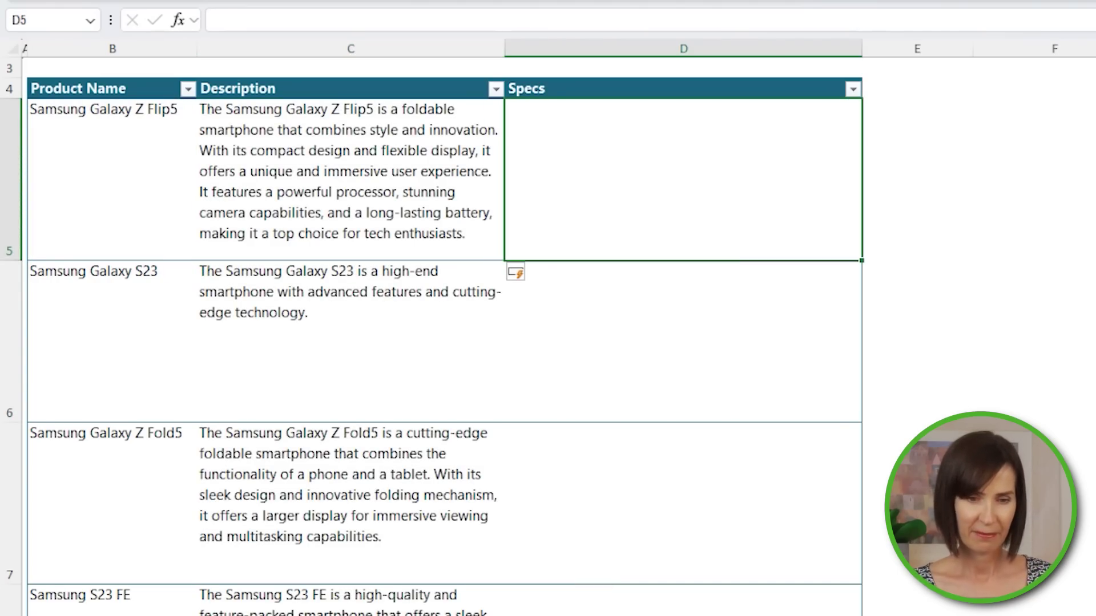
# In D5, enter =LABS.GENERATIVEAI("get the specs for the "&[@[Product Name]],0) for every product.
pyautogui.write('=lab')
pyautogui.press('Tab')
pyautogui.write('"get the specs for the "&')
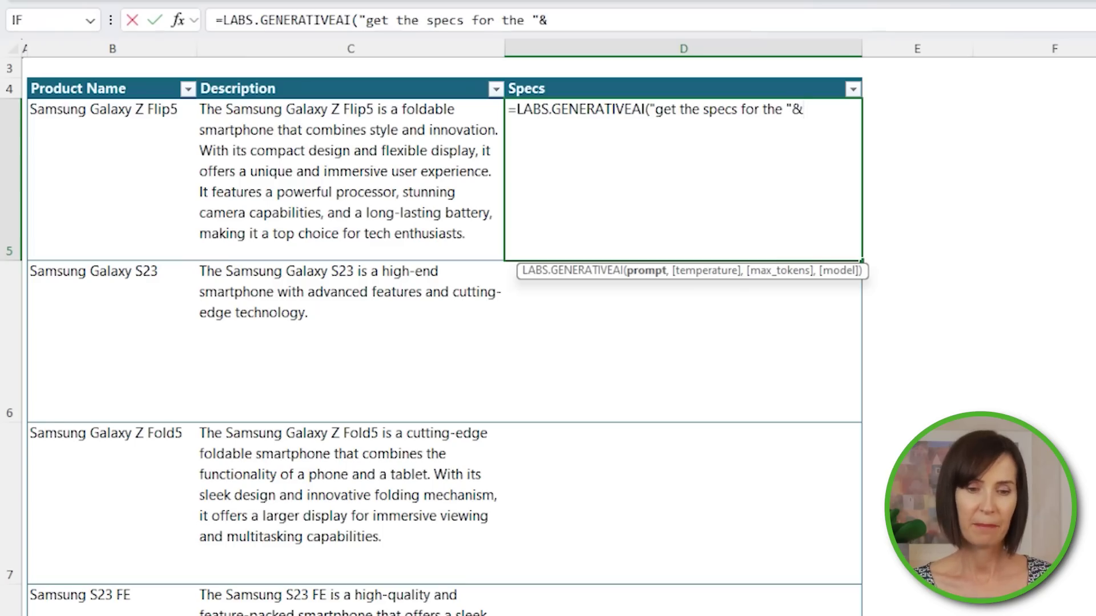
pyautogui.click(163, 169)
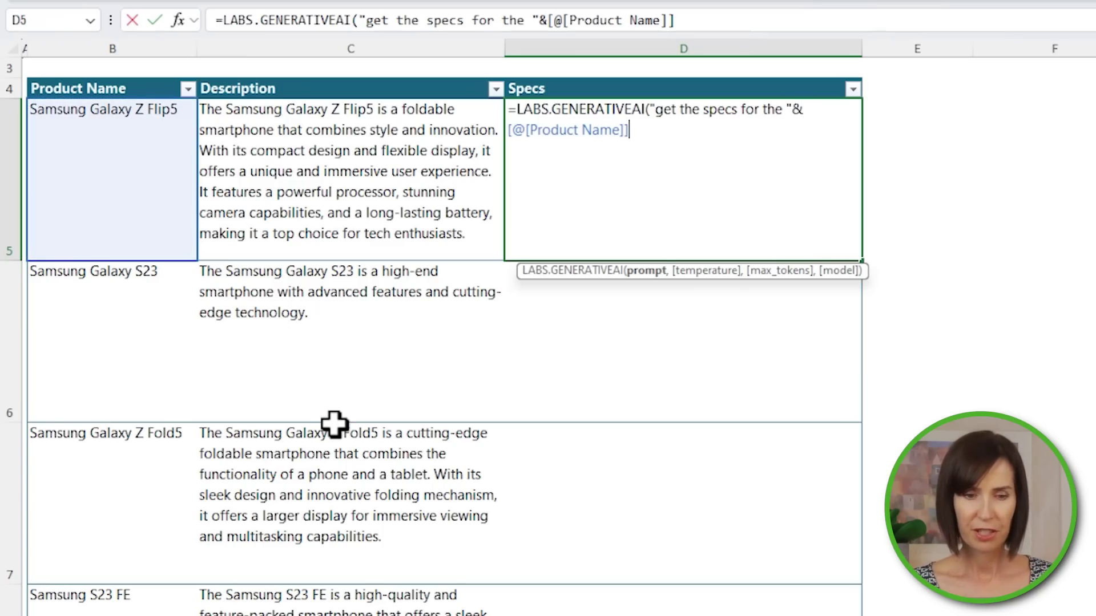
pyautogui.write(',0)')
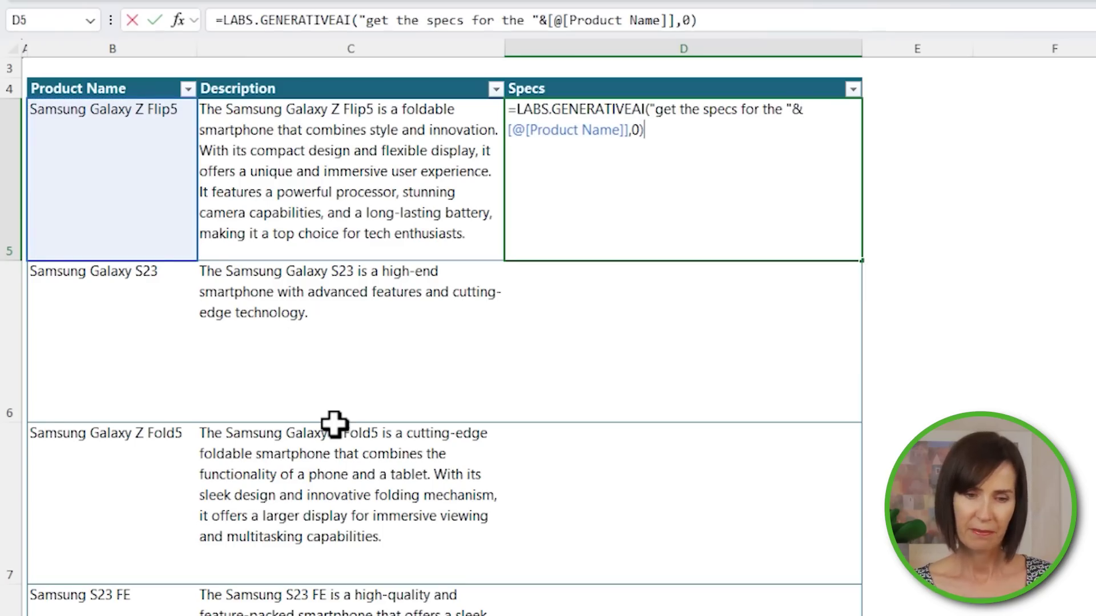
pyautogui.press('Return')
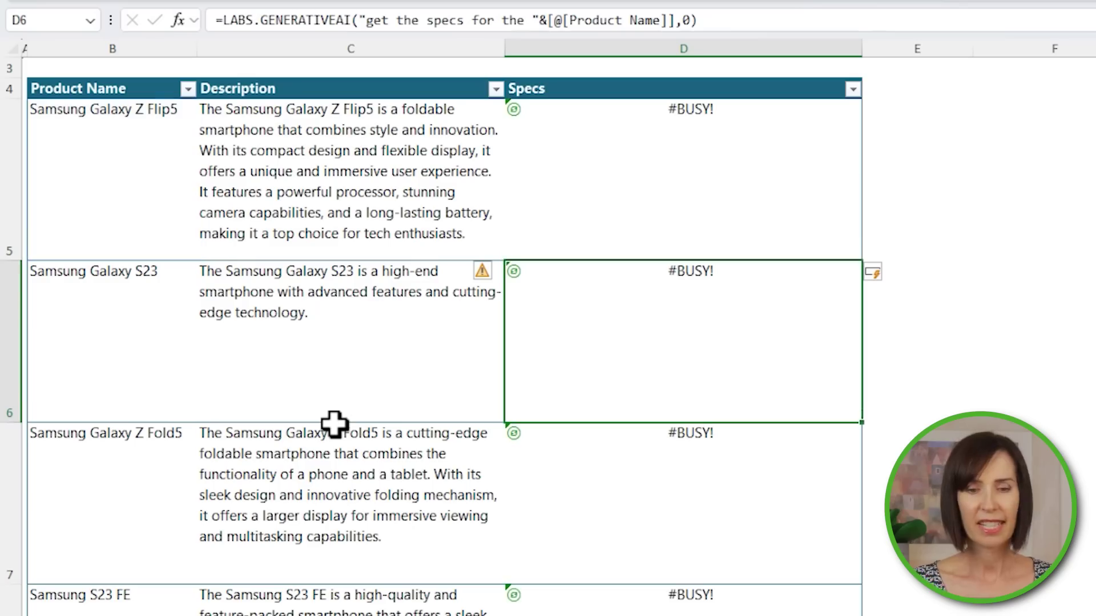
pyautogui.click(694, 220)
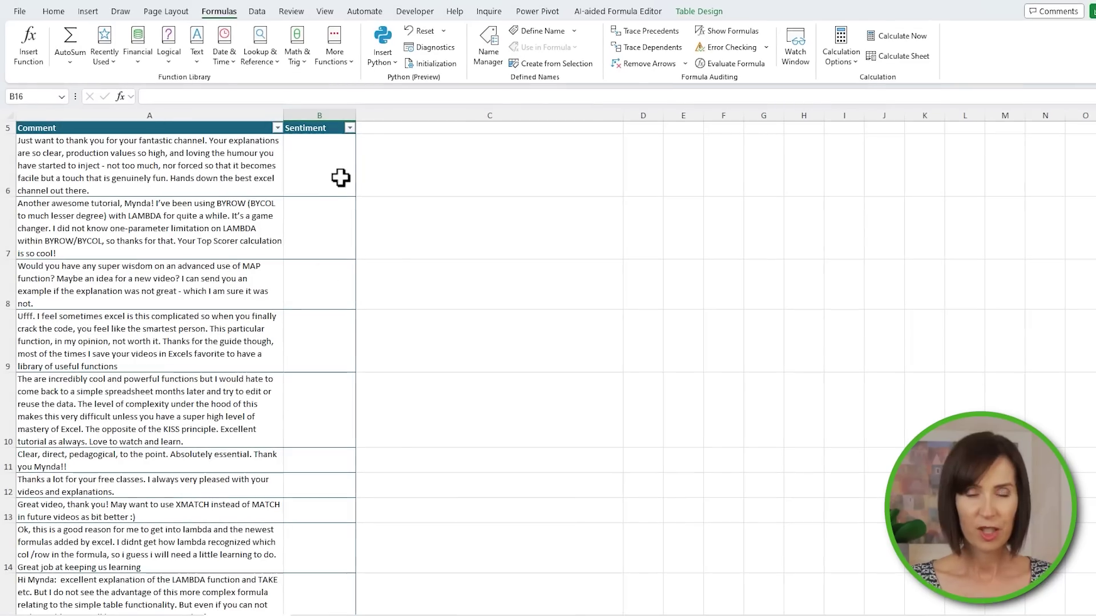
# In B6, enter a LABS.GENERATIVEAI formula summarising each Comment in one word: positive, negative or neutral.
pyautogui.click(340, 182)
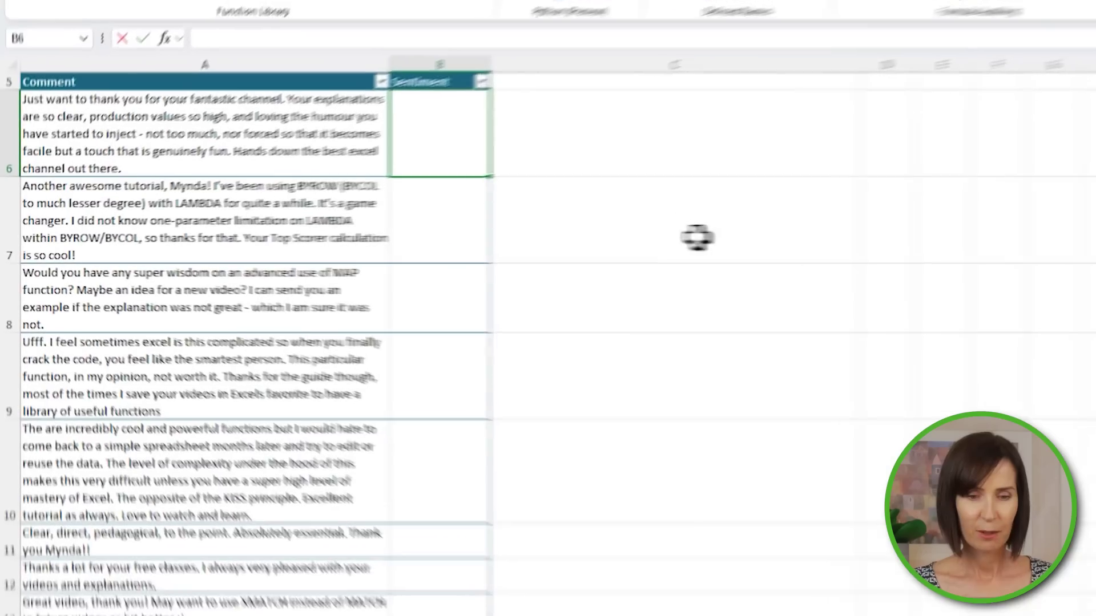
pyautogui.write('=la')
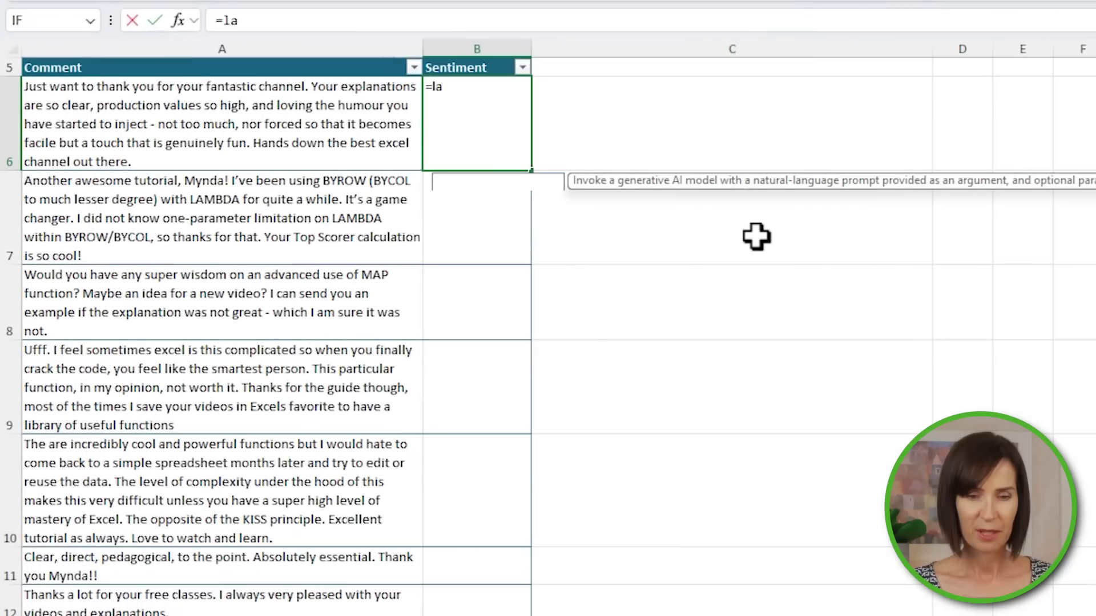
pyautogui.write('b')
pyautogui.press('Tab')
pyautogui.write('"u')
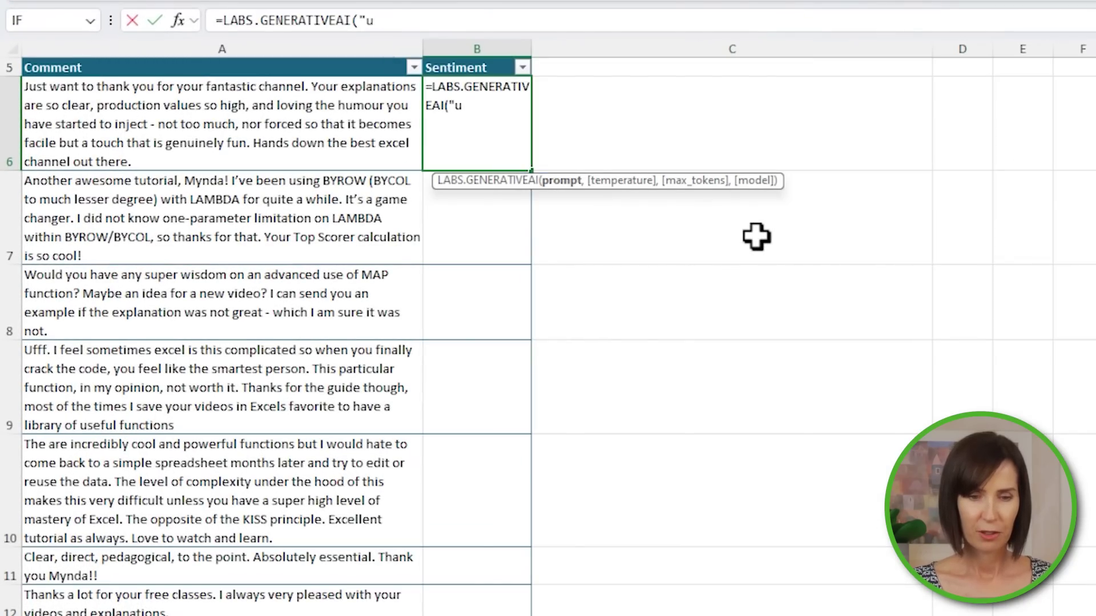
pyautogui.write('se one word to s')
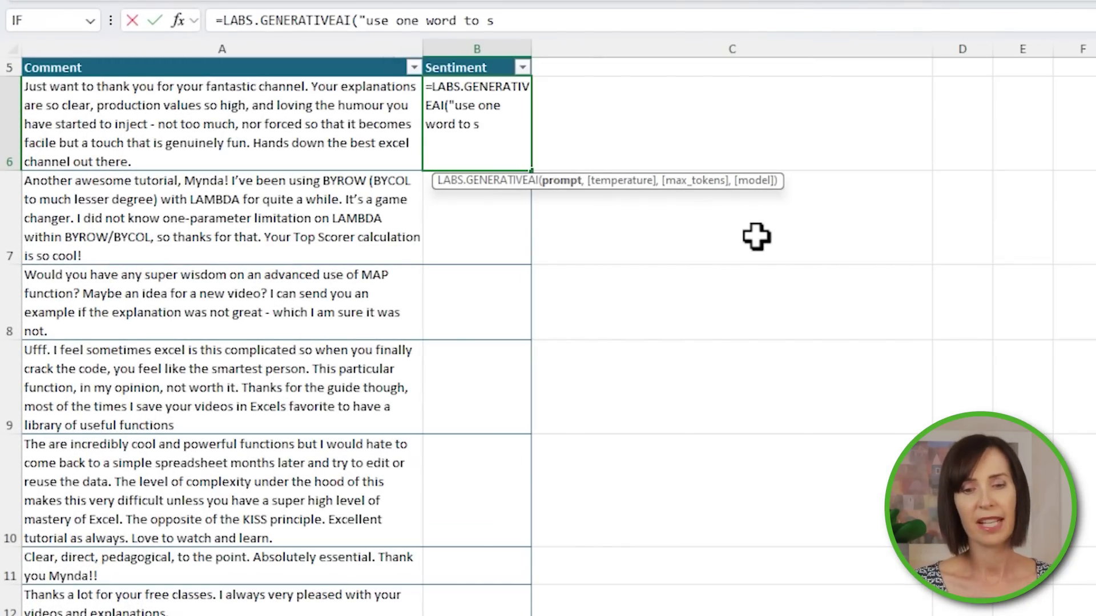
pyautogui.write('ummarise this text i')
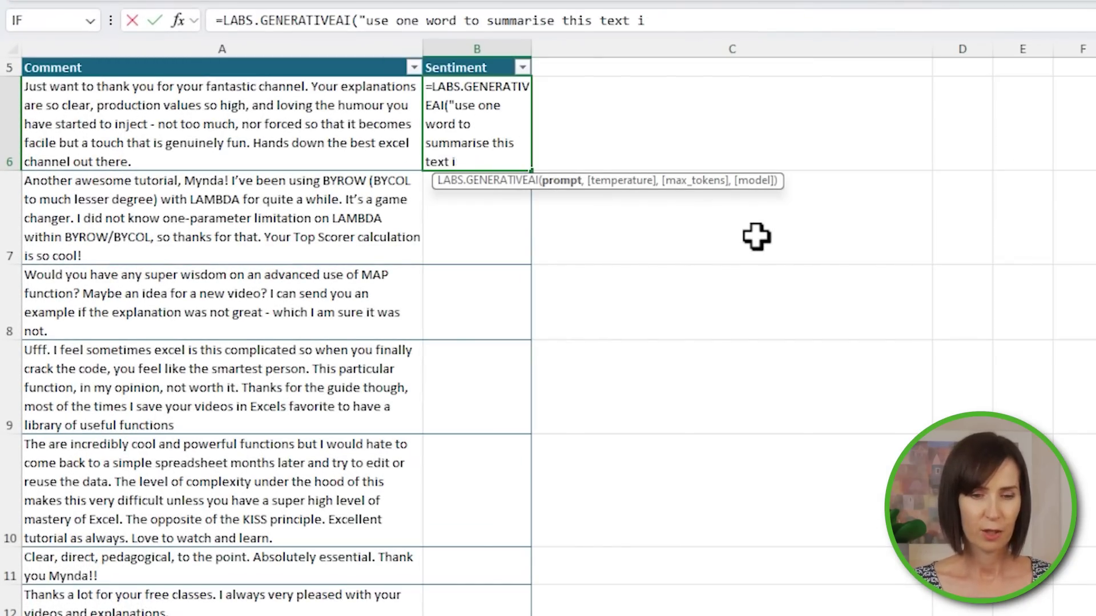
pyautogui.write('nto positive, negati')
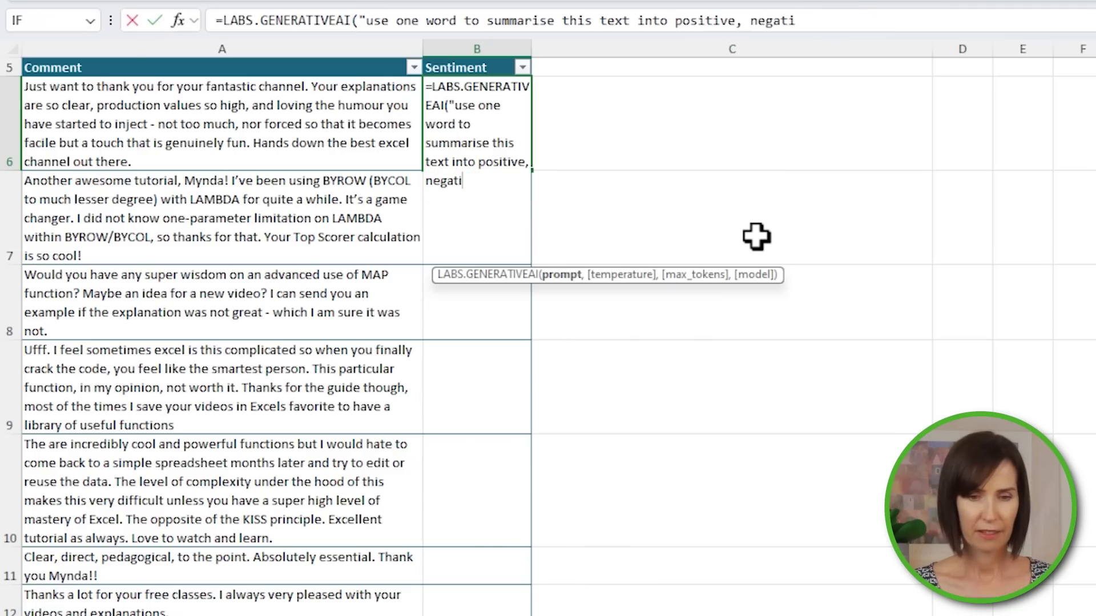
pyautogui.write('ve or neutral: "&')
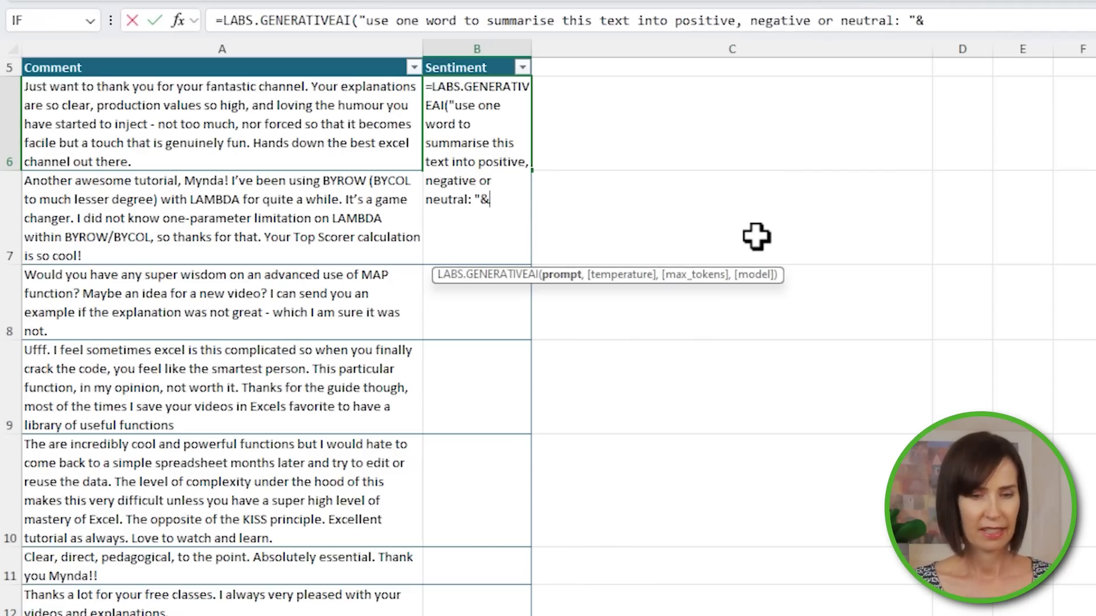
pyautogui.press('Left')
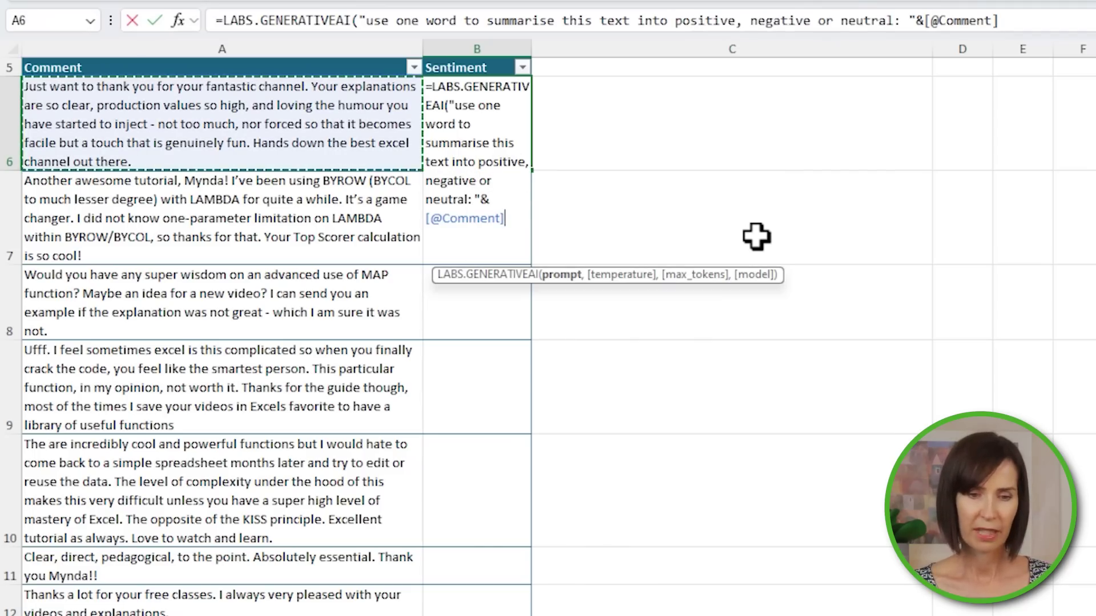
pyautogui.write(')')
pyautogui.press('Return')
pyautogui.press('Up')
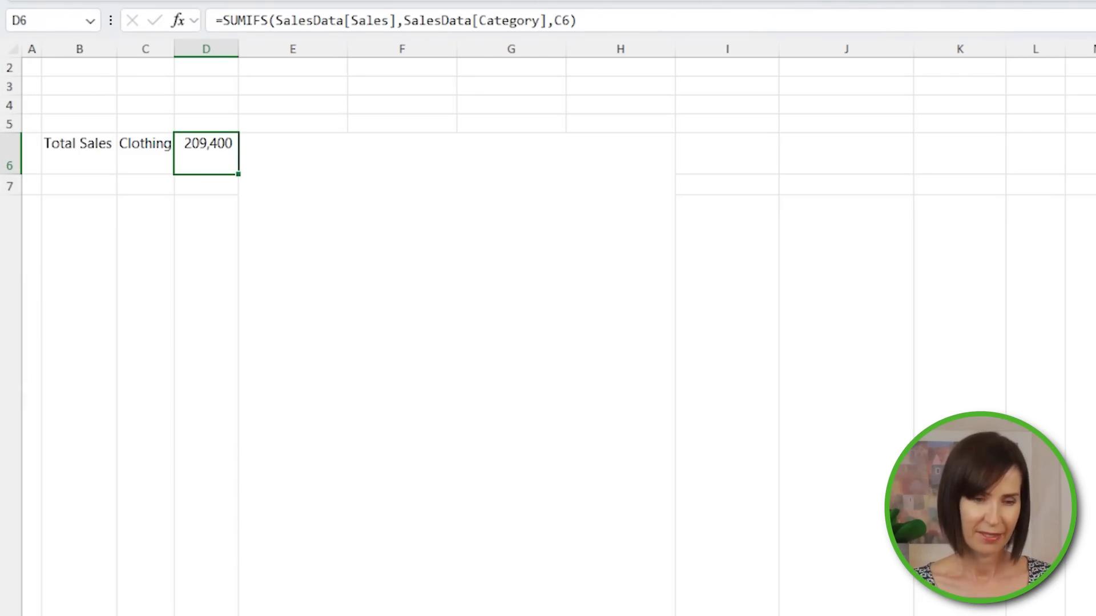
# In E6, enter a LABS.GENERATIVEAI formula explaining FORMULATEXT(D6) step by step using model "gpt-4".
pyautogui.click(456, 343)
pyautogui.write('=LABS.GENERATIVEAI("ex')
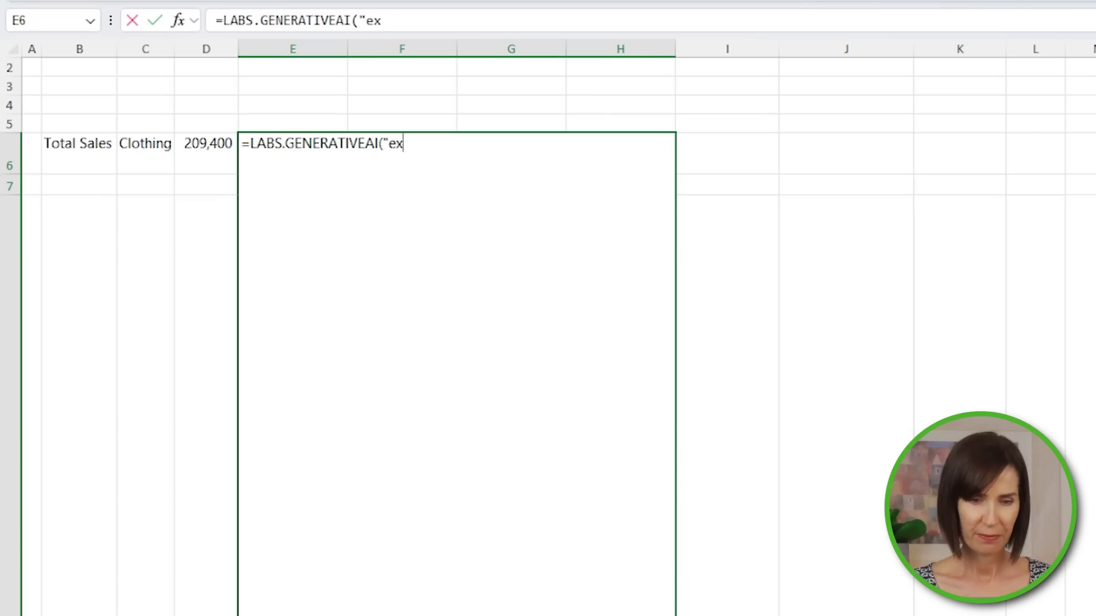
pyautogui.write('plain this formula step by step: "&')
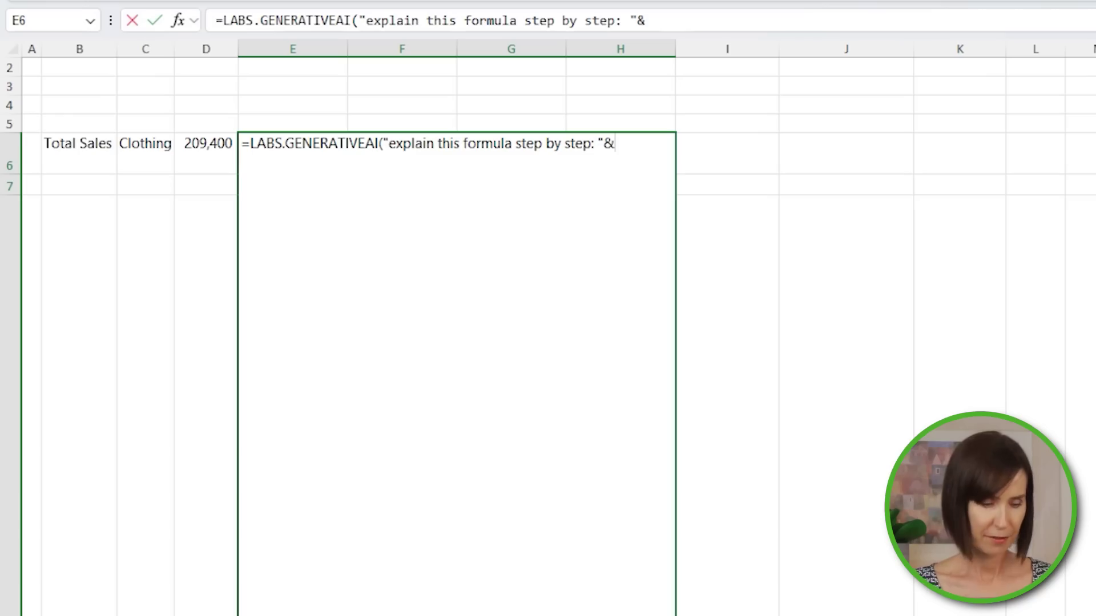
pyautogui.write('form')
pyautogui.press('Tab')
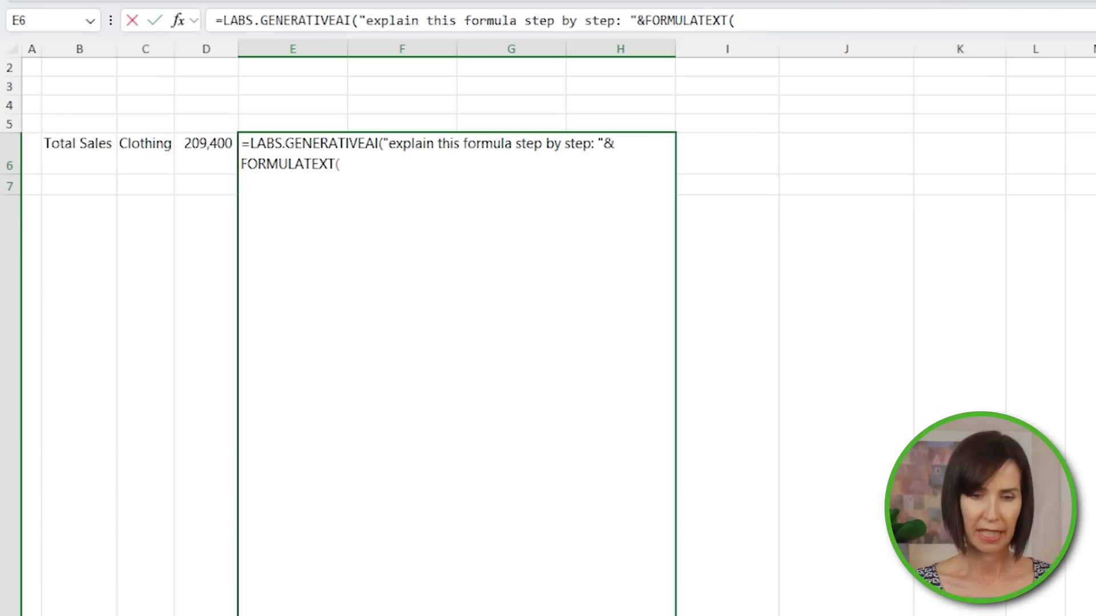
pyautogui.click(191, 143)
pyautogui.write('),,,"gpt-4")')
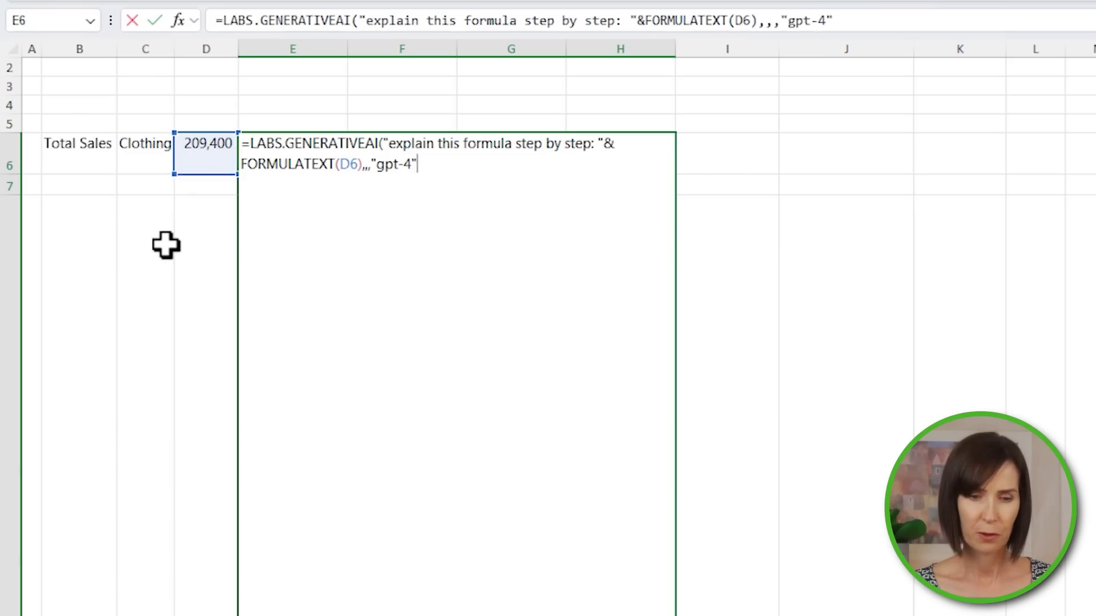
pyautogui.press('Return')
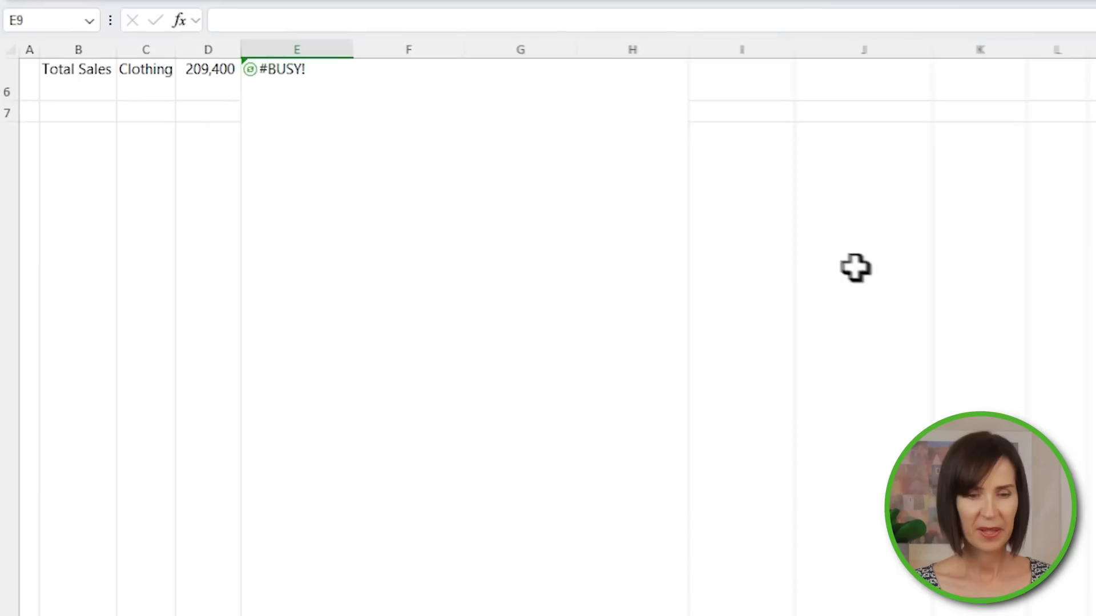
# Copy the generated explanation from E6.
pyautogui.press('Up')
pyautogui.press('Up')
pyautogui.press('Up')
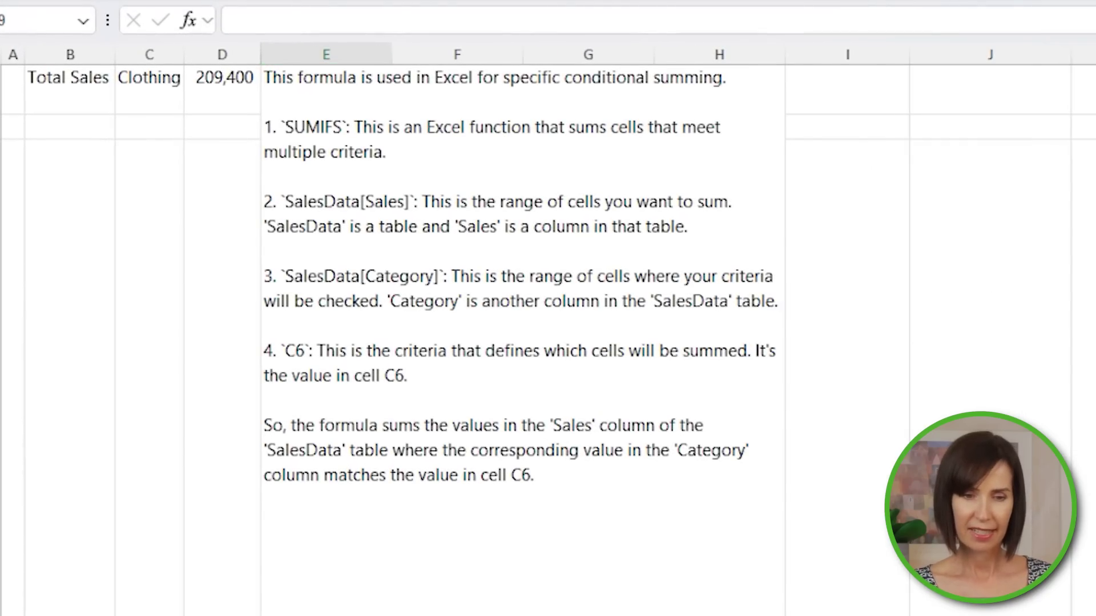
pyautogui.hotkey('ctrl', 'c')
pyautogui.press('Escape')
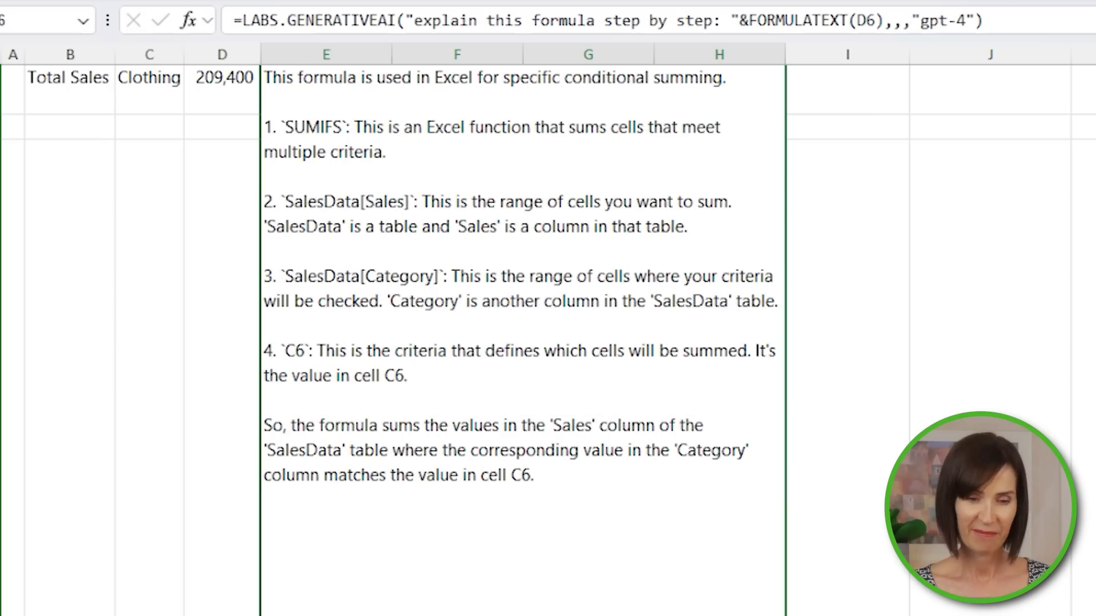
# Scroll down to the IncomeTax LAMBDA explanation and select it in cell C24.
pyautogui.scroll(-5, 997, 501)
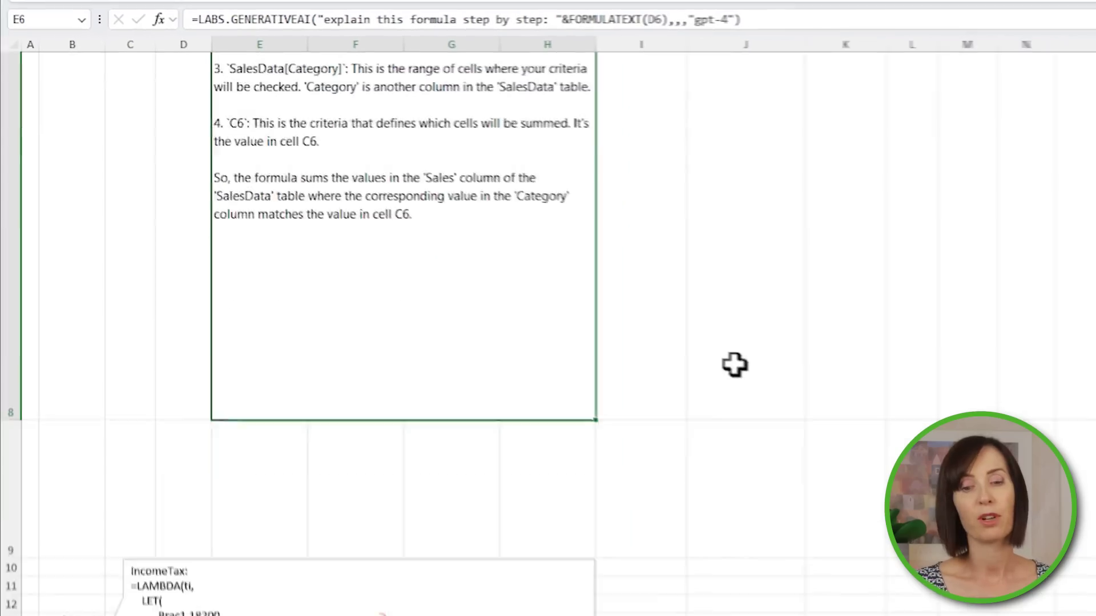
pyautogui.scroll(-3, 725, 359)
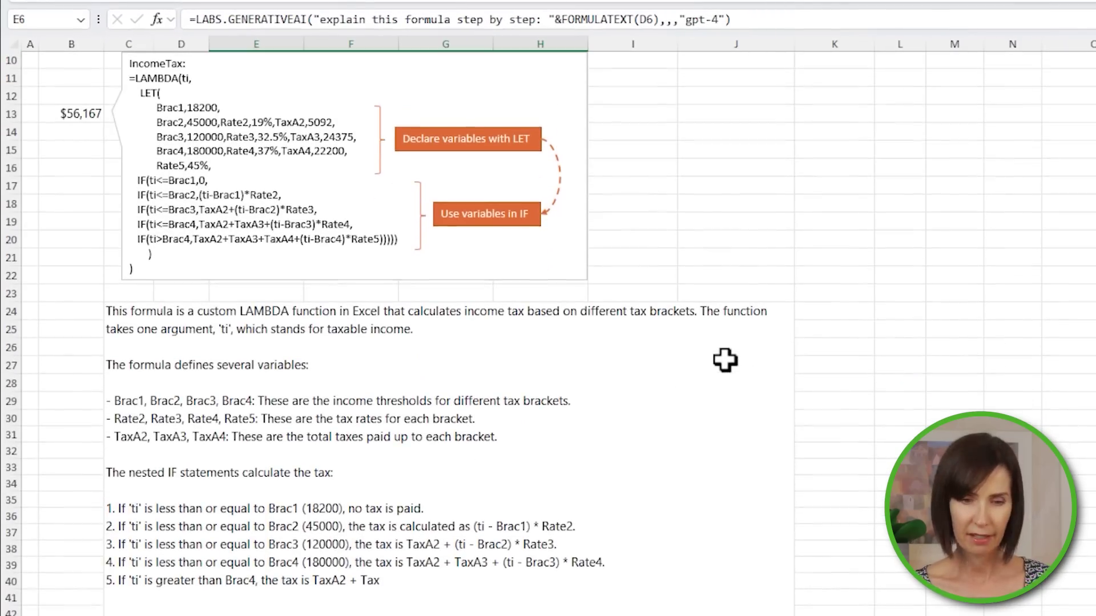
pyautogui.click(314, 354)
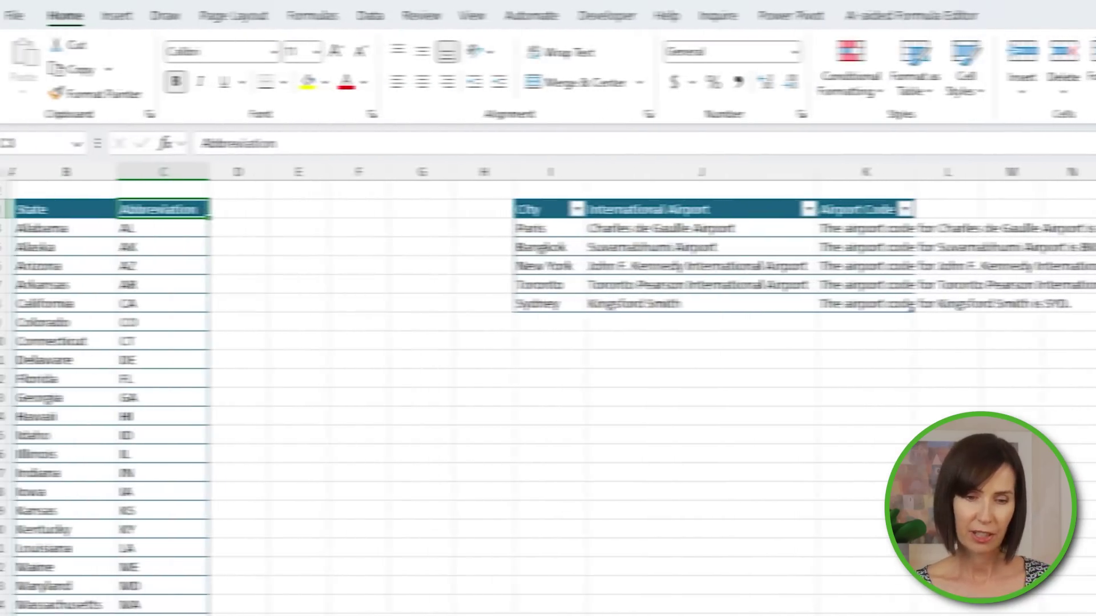
# Search the add-in store for 'excel labs', then close the store window.
pyautogui.click(747, 94)
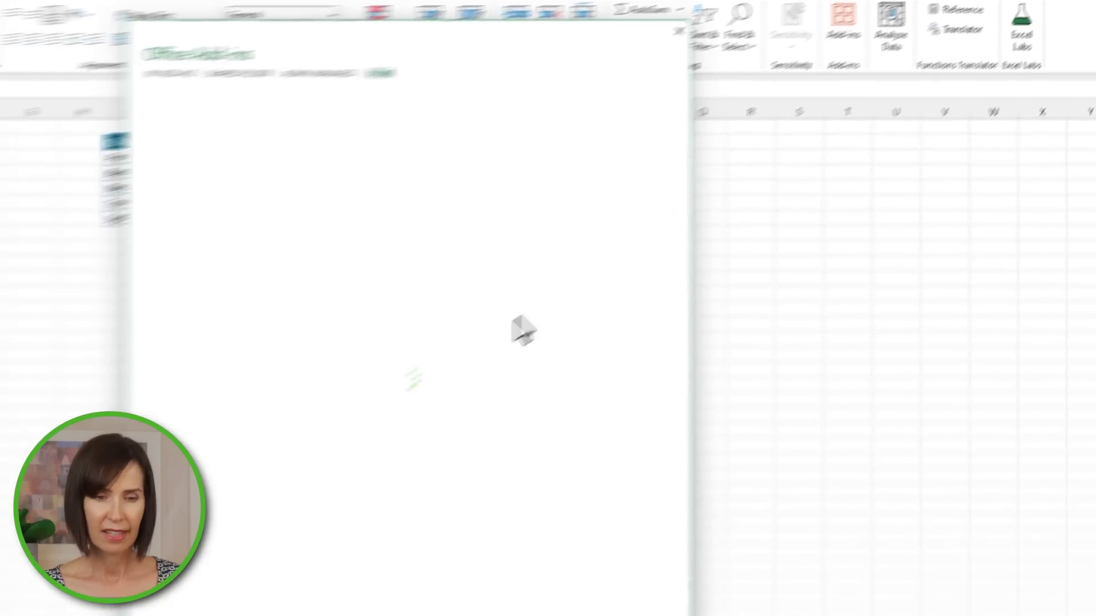
pyautogui.click(291, 119)
pyautogui.write('excel labs')
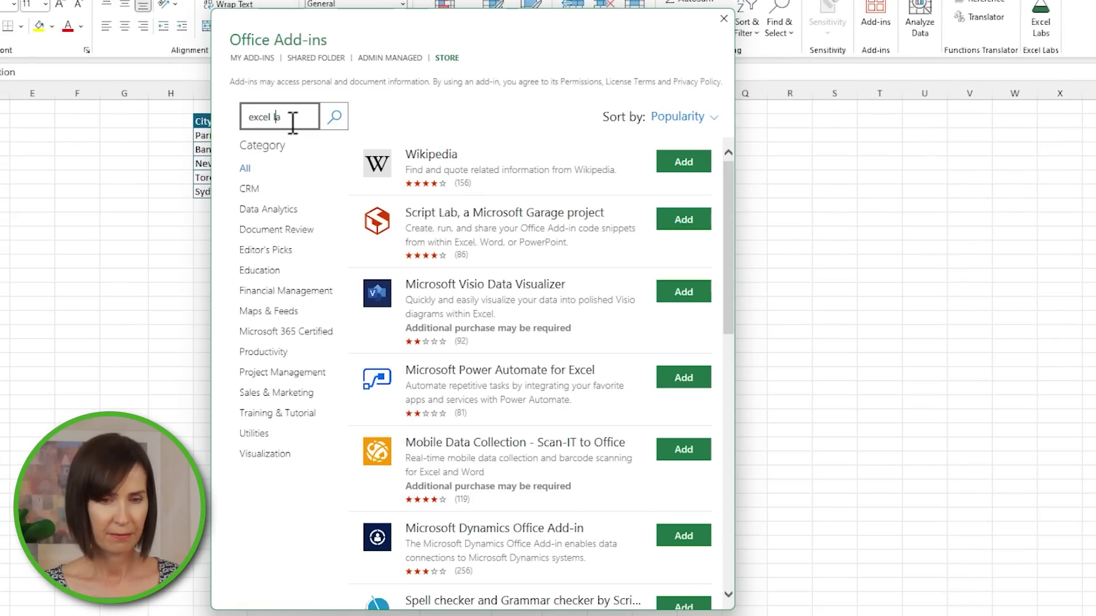
pyautogui.press('Return')
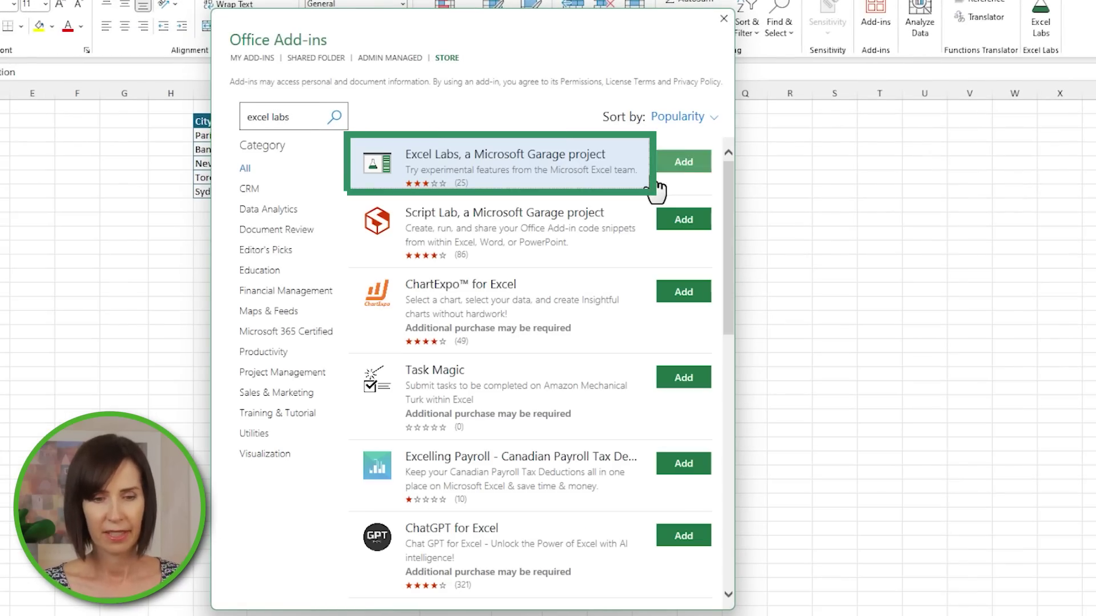
pyautogui.click(720, 21)
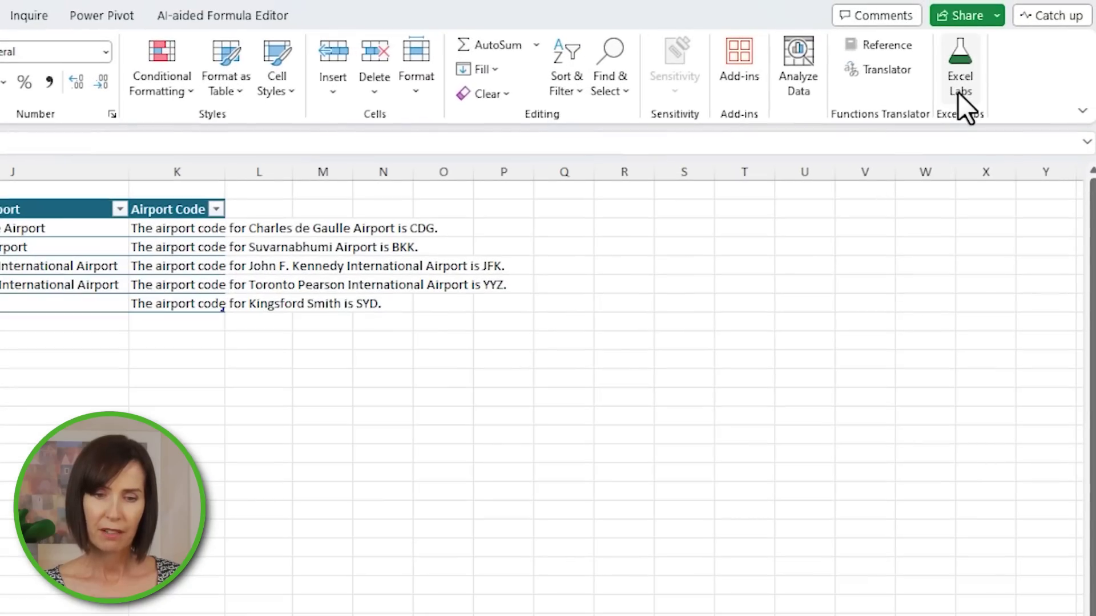
# Open Excel Labs' LABS.GENERATIVEAI page and expand its API key configuration section.
pyautogui.click(957, 86)
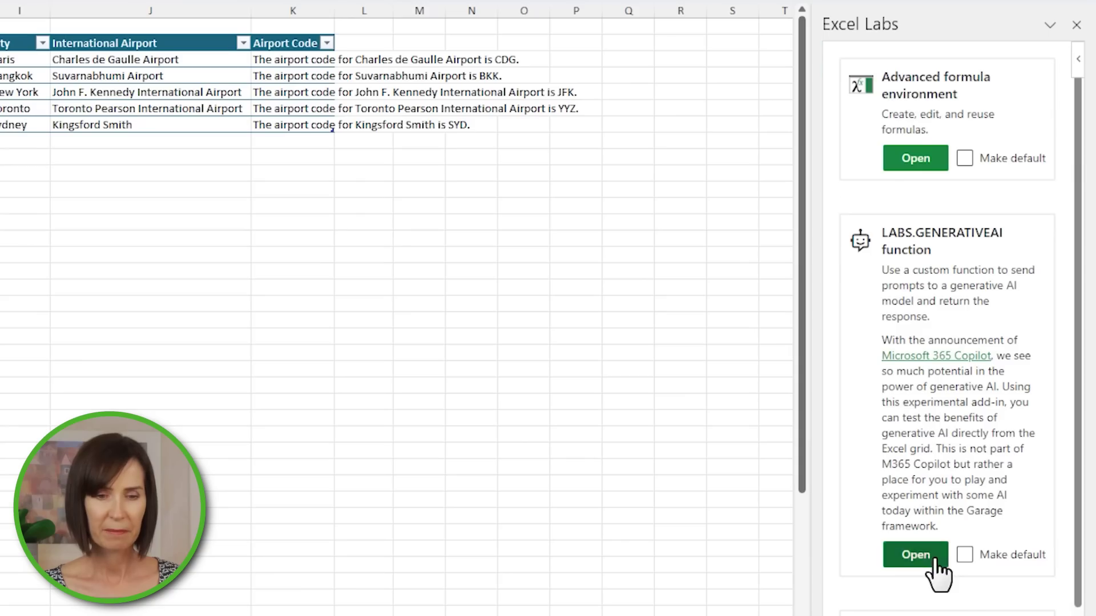
pyautogui.click(934, 557)
pyautogui.scroll(-3, 1021, 310)
pyautogui.click(974, 525)
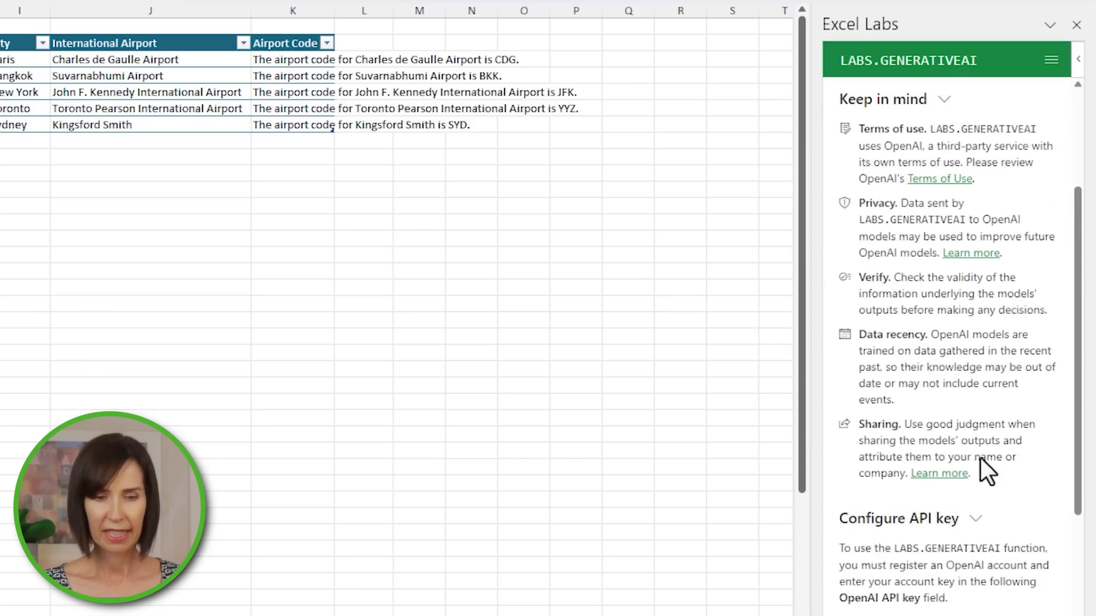
# Expand the default settings: gpt-3.5-turbo, temperature 0.5, output length 256, penalties 0.1.
pyautogui.scroll(-5, 980, 460)
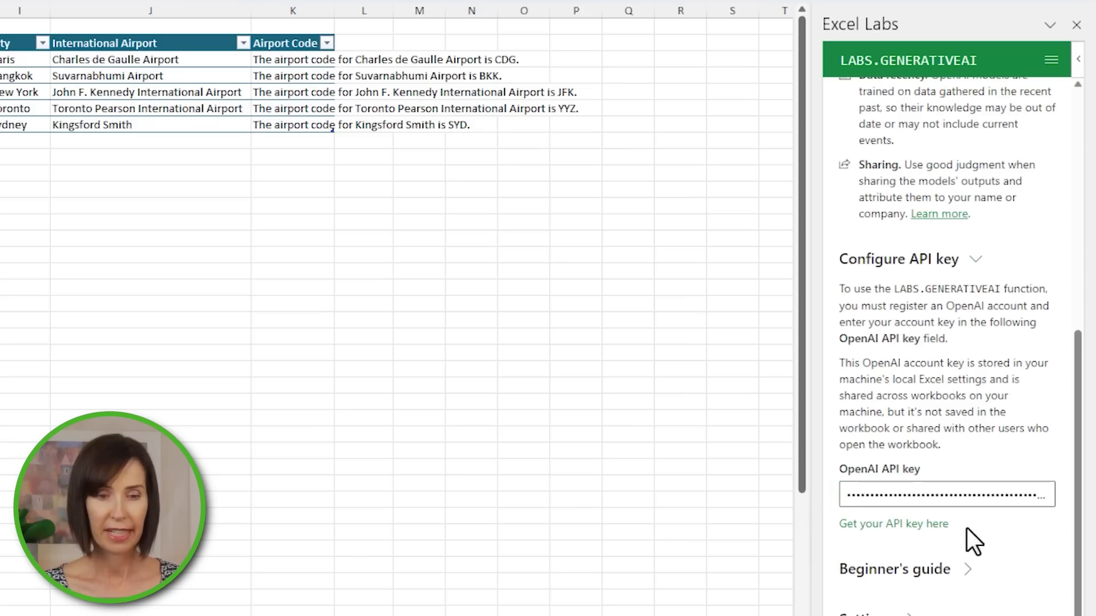
pyautogui.click(905, 613)
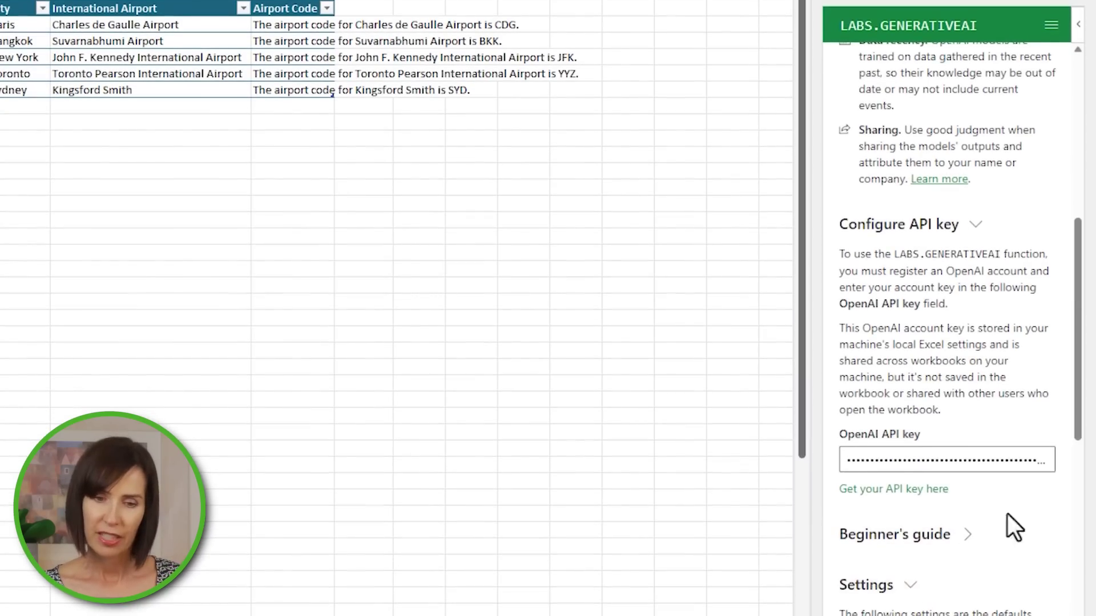
pyautogui.scroll(-8, 993, 522)
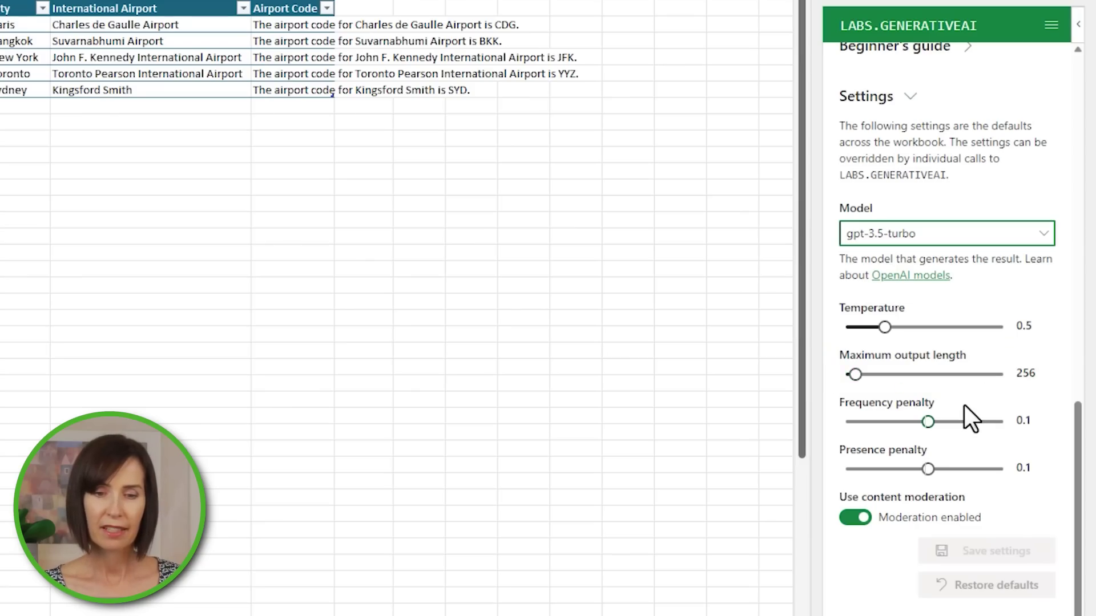
pyautogui.moveTo(964, 405)
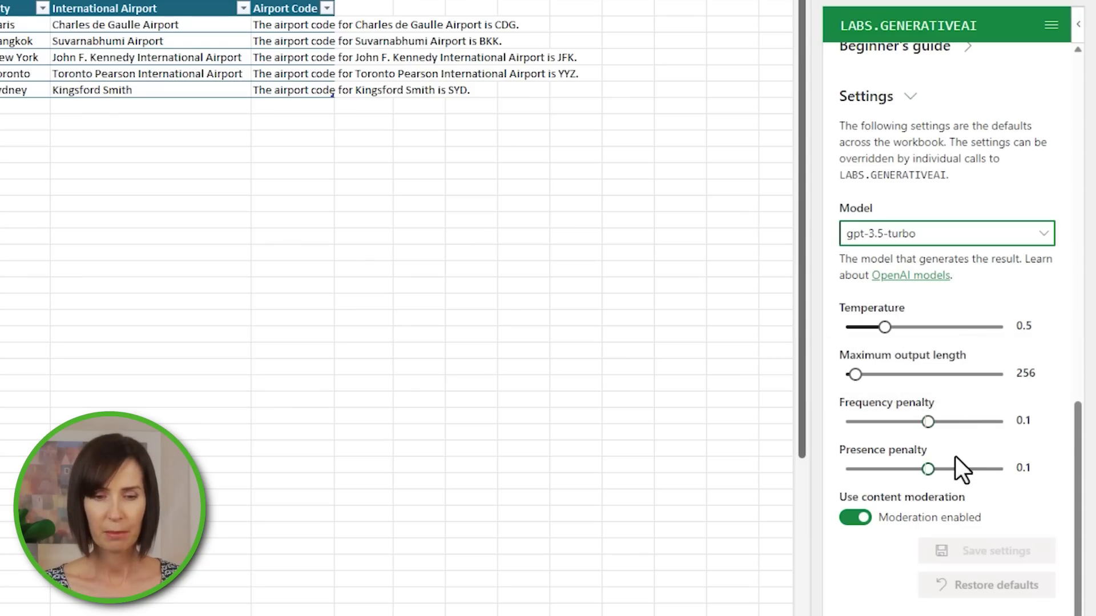
pyautogui.moveTo(954, 456)
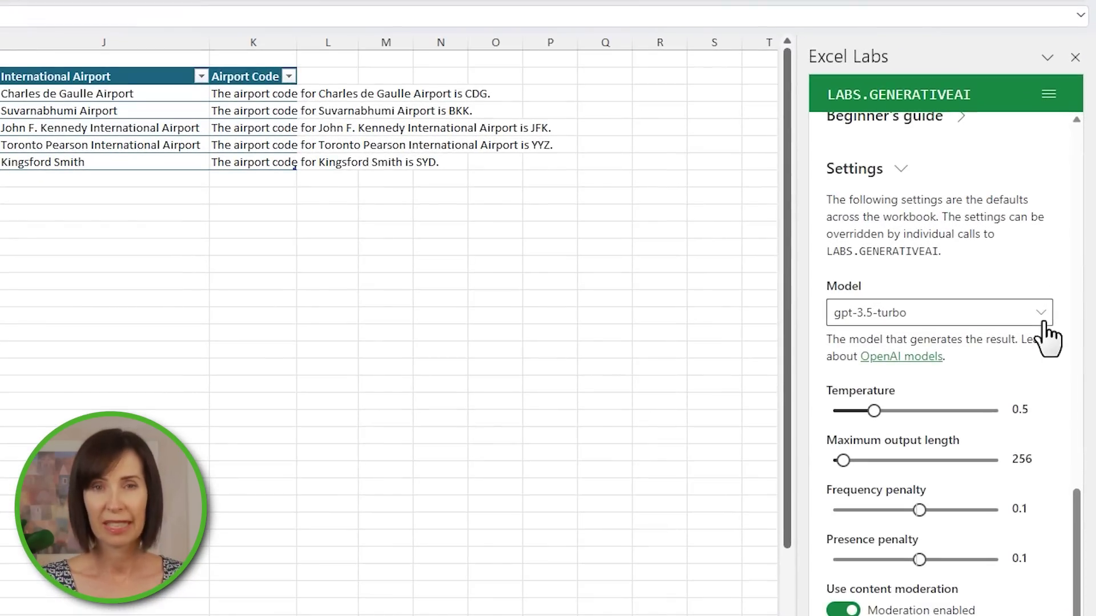
# List the AI models, show Formulas Calculation Options, then recalculate with F9 and Shift+F9.
pyautogui.click(1050, 313)
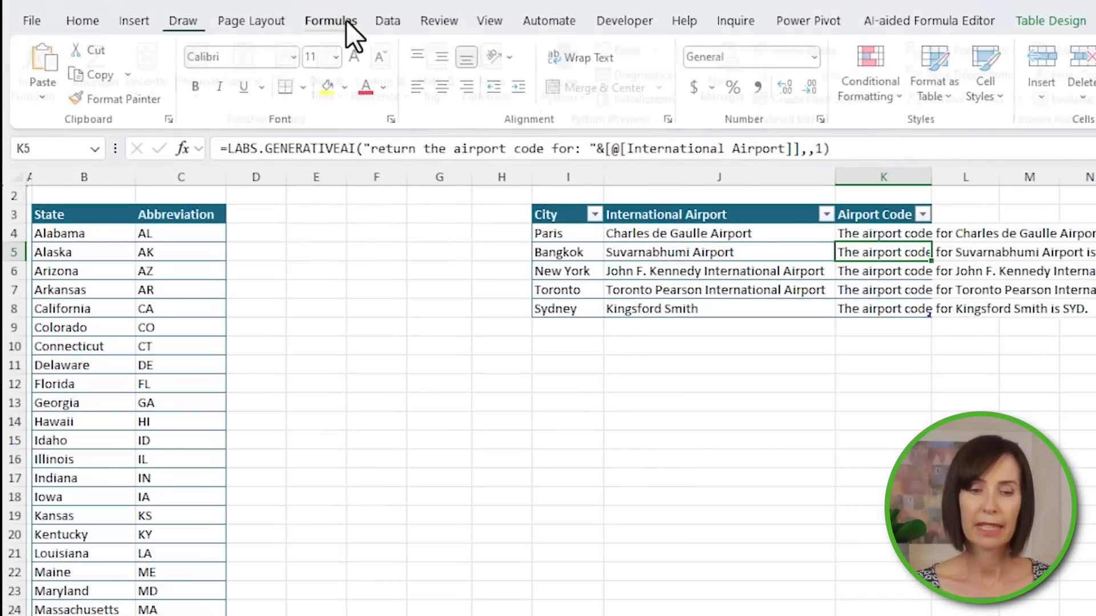
pyautogui.click(346, 20)
pyautogui.click(554, 91)
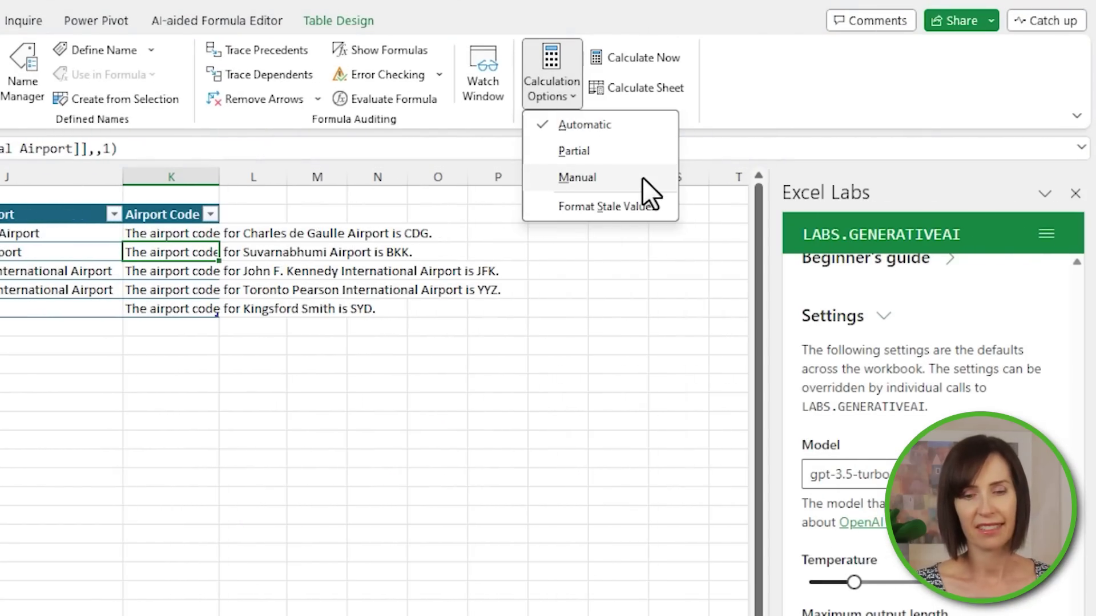
pyautogui.press('F9')
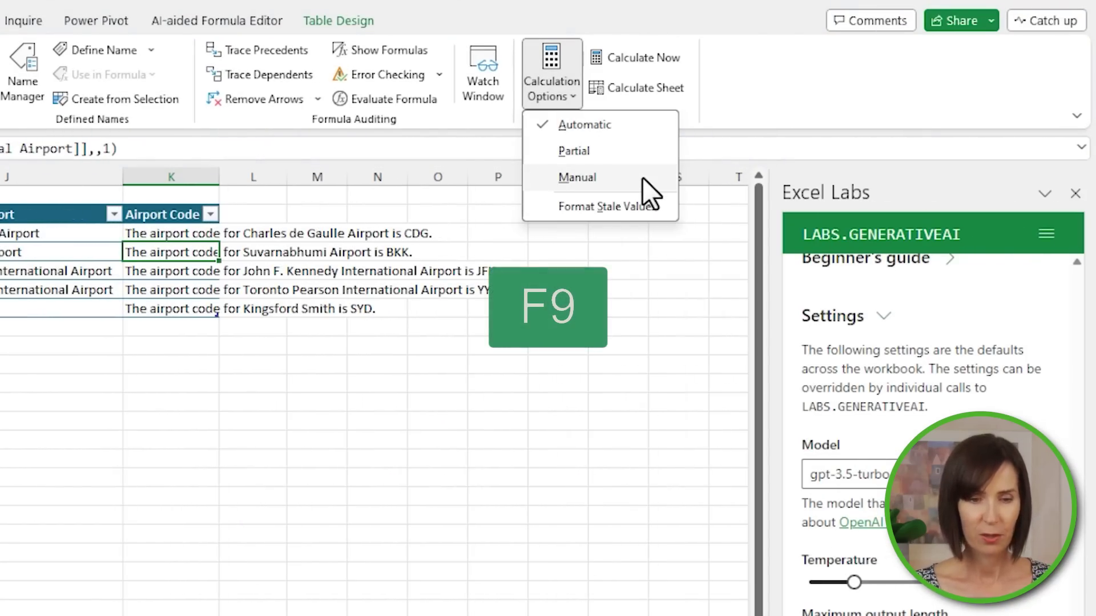
pyautogui.hotkey('shift', 'F9')
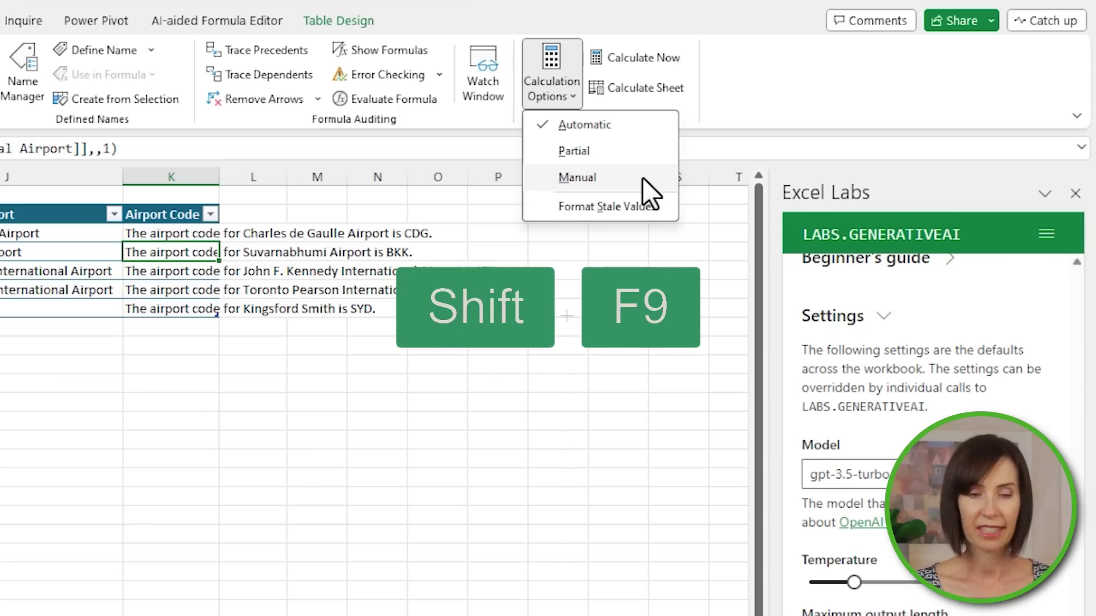